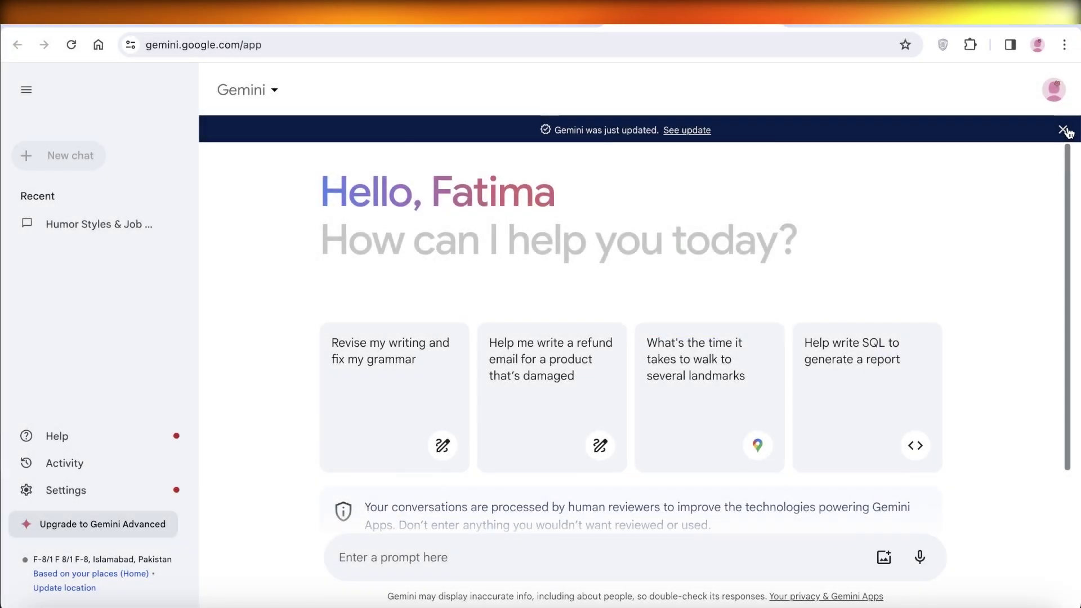
# - Close the 'Gemini was just updated' banner on the Gemini start page
pyautogui.click(1063, 130)
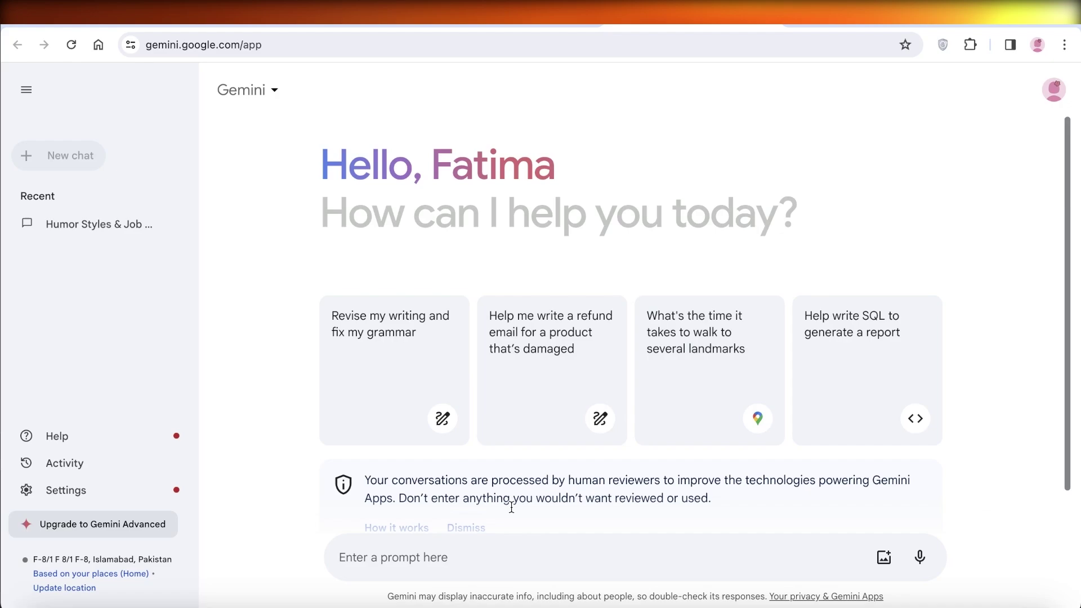
pyautogui.click(19, 95)
pyautogui.click(18, 94)
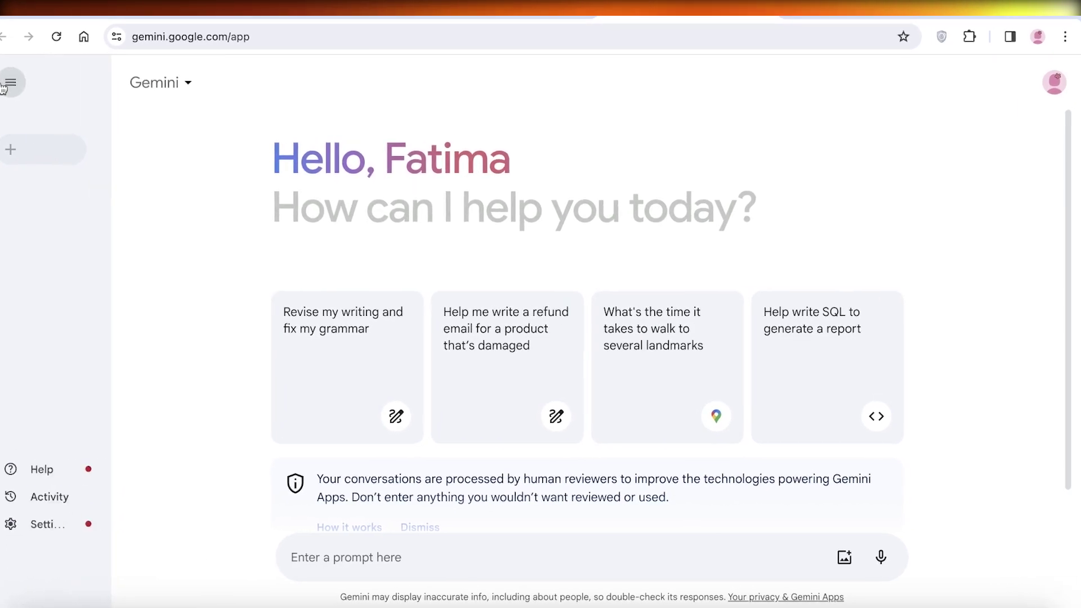
pyautogui.click(187, 83)
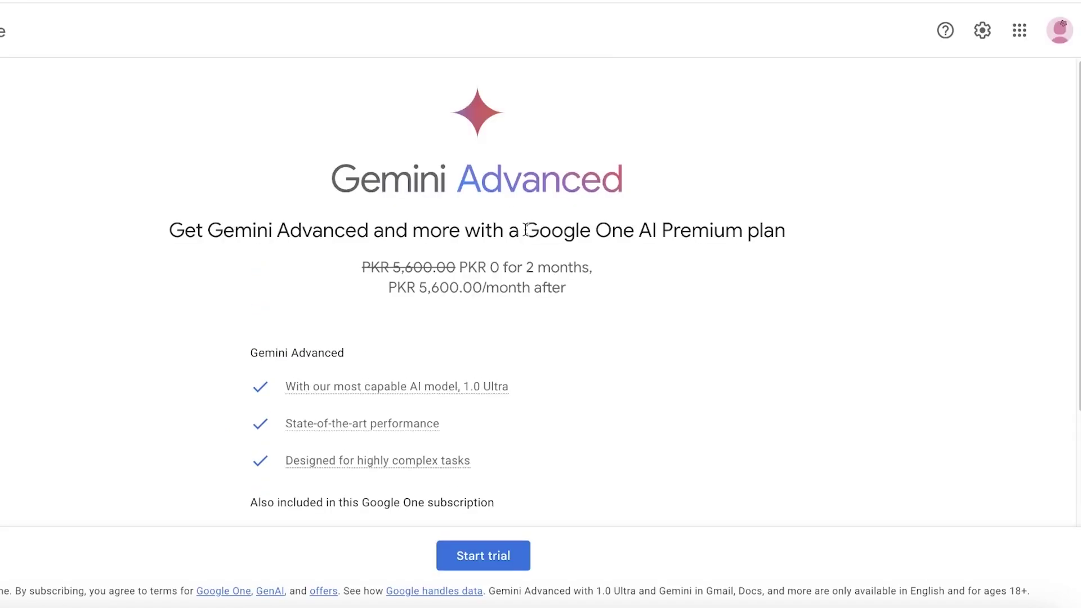
pyautogui.scroll(-3, 526, 229)
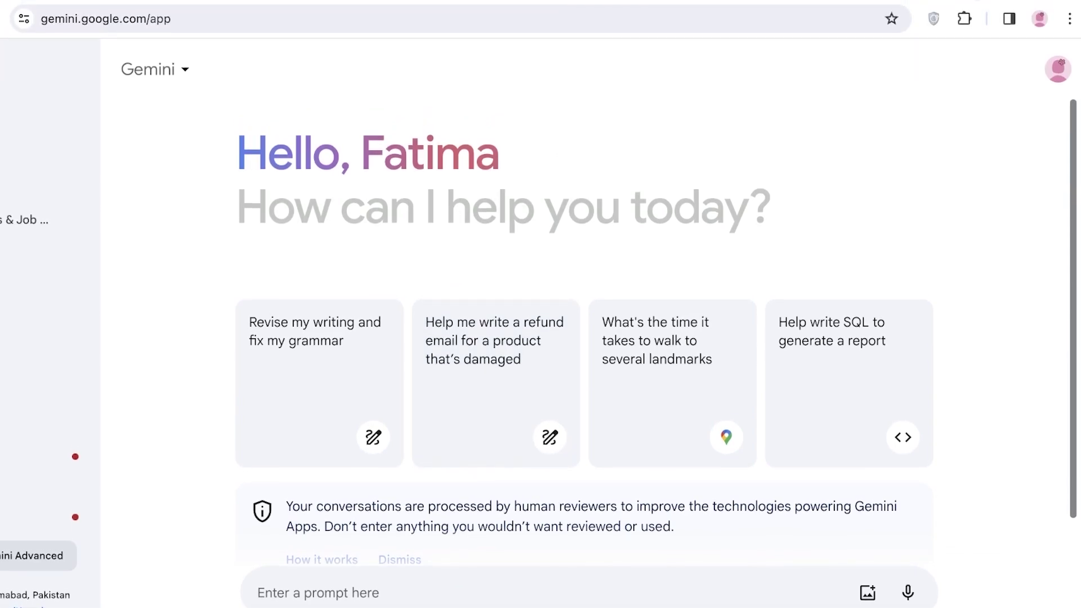
# - Load chat.openai.com in a new browser tab
pyautogui.hotkey('ctrl', 't')
pyautogui.write('v')
pyautogui.press('BackSpace')
pyautogui.press('BackSpace')
pyautogui.write('chat')
pyautogui.press('BackSpace')
pyautogui.press('BackSpace')
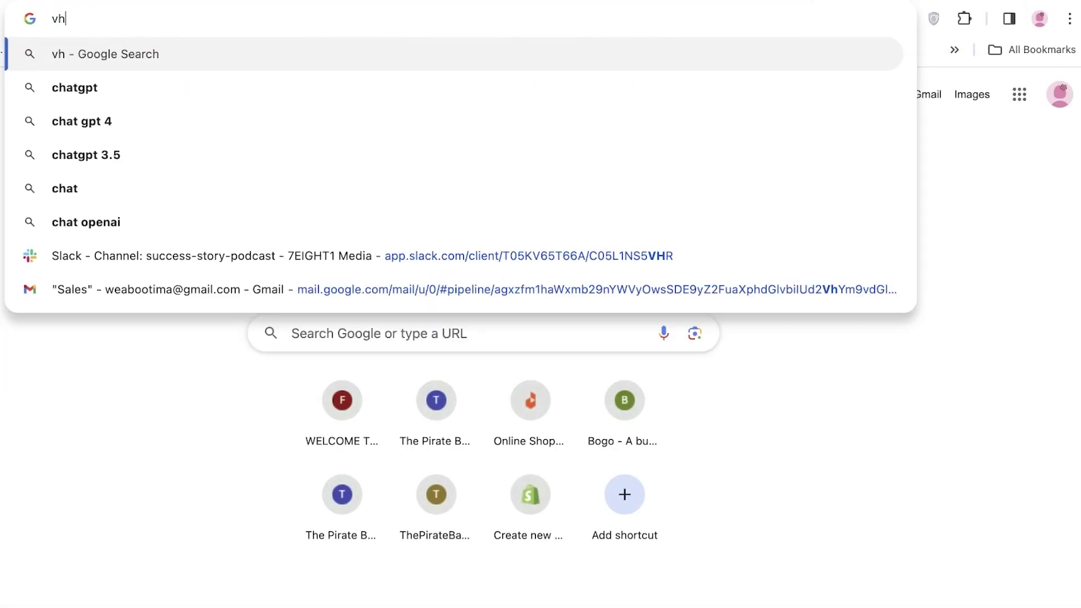
pyautogui.press('BackSpace')
pyautogui.press('BackSpace')
pyautogui.write('ch')
pyautogui.press('Return')
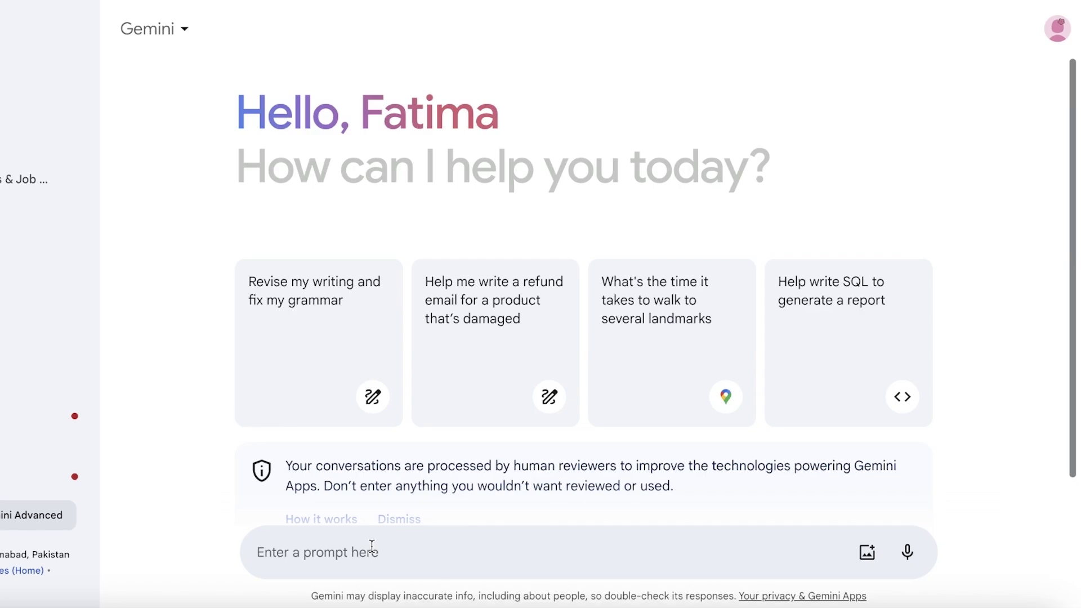
# - Ask Gemini 'what happened in 2023' and verify the reply with Google Search
pyautogui.write('what hap')
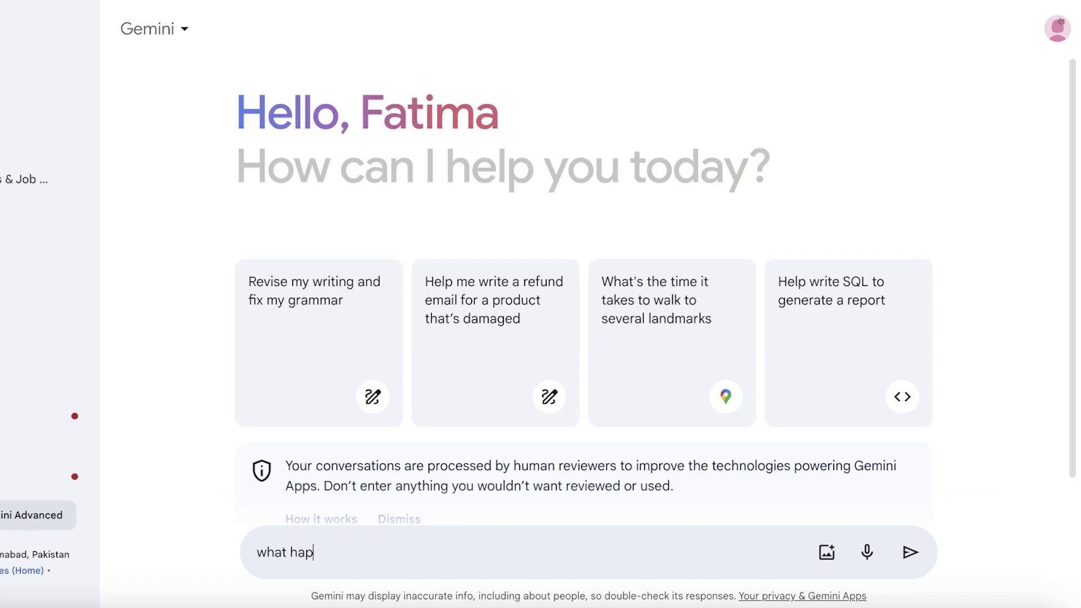
pyautogui.write('pened in 2023')
pyautogui.press('Return')
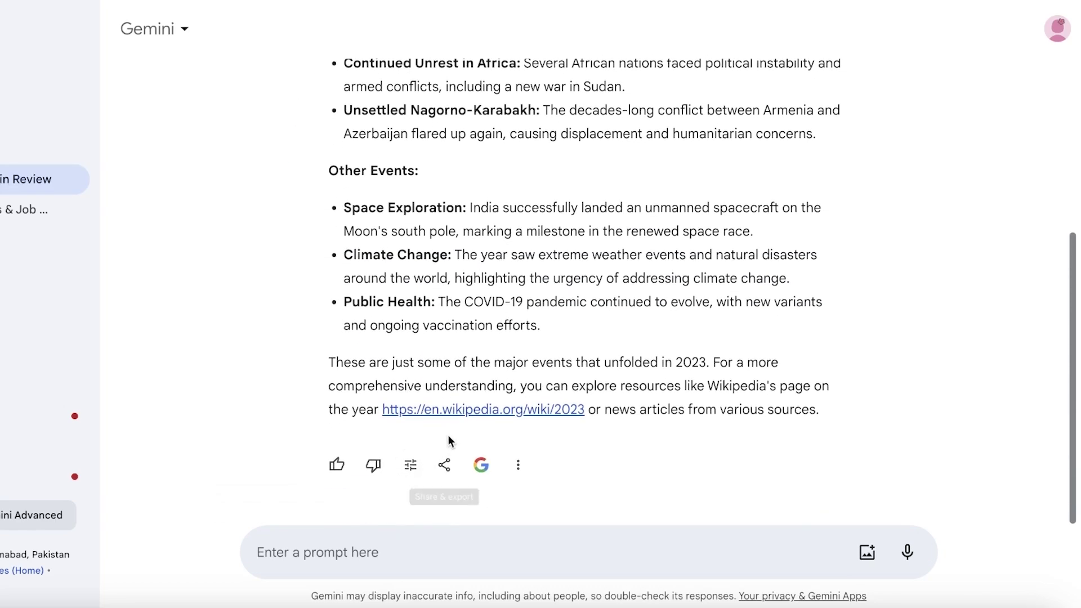
pyautogui.click(481, 465)
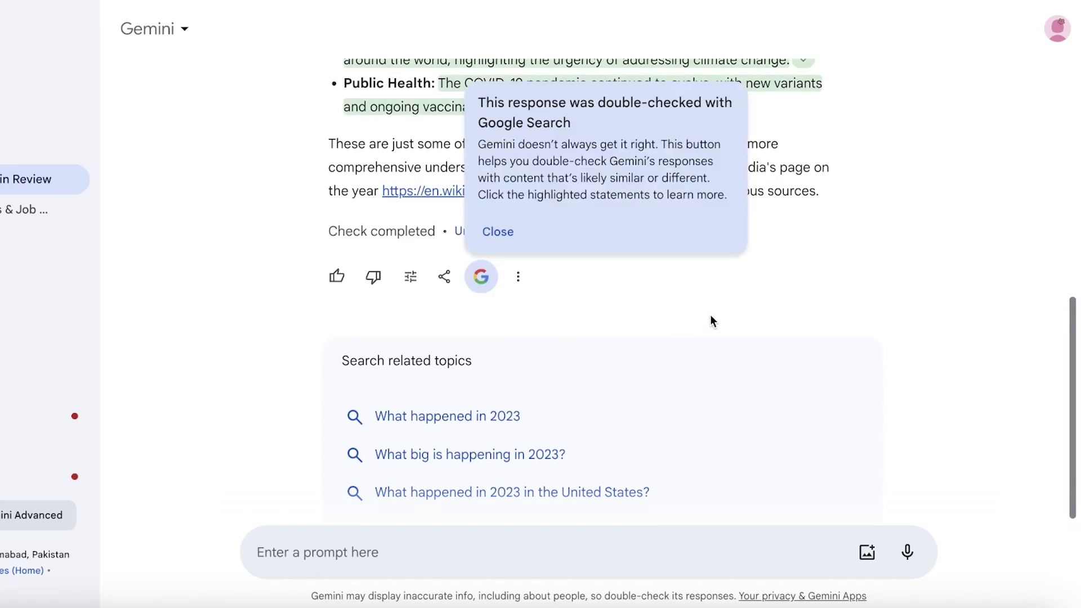
# - Toggle the Google double-check and browse the More and Modify response options
pyautogui.click(711, 314)
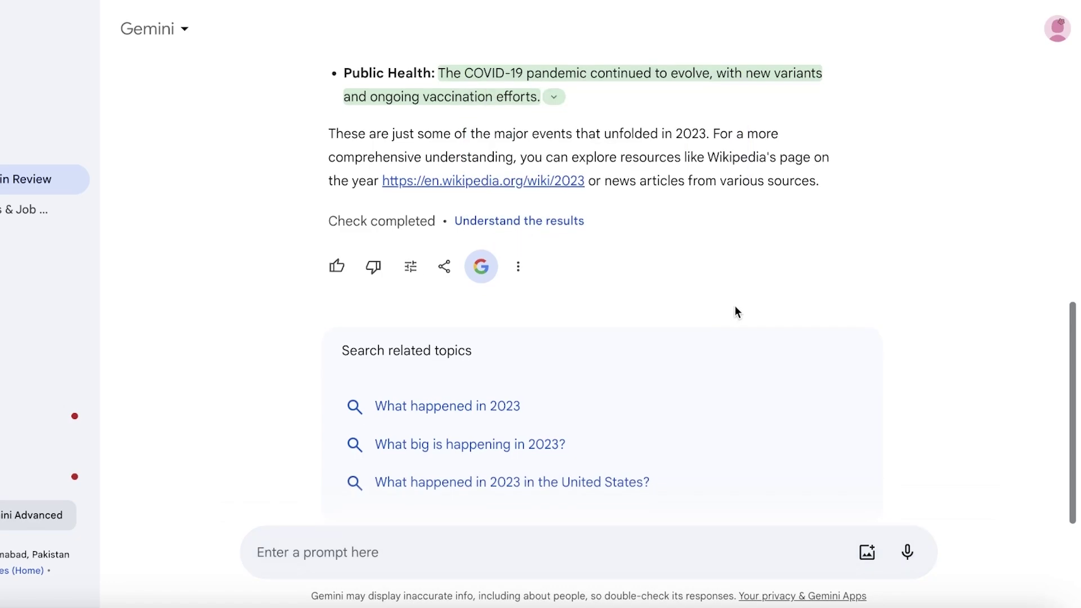
pyautogui.scroll(10, 693, 314)
pyautogui.scroll(-10, 647, 313)
pyautogui.click(481, 267)
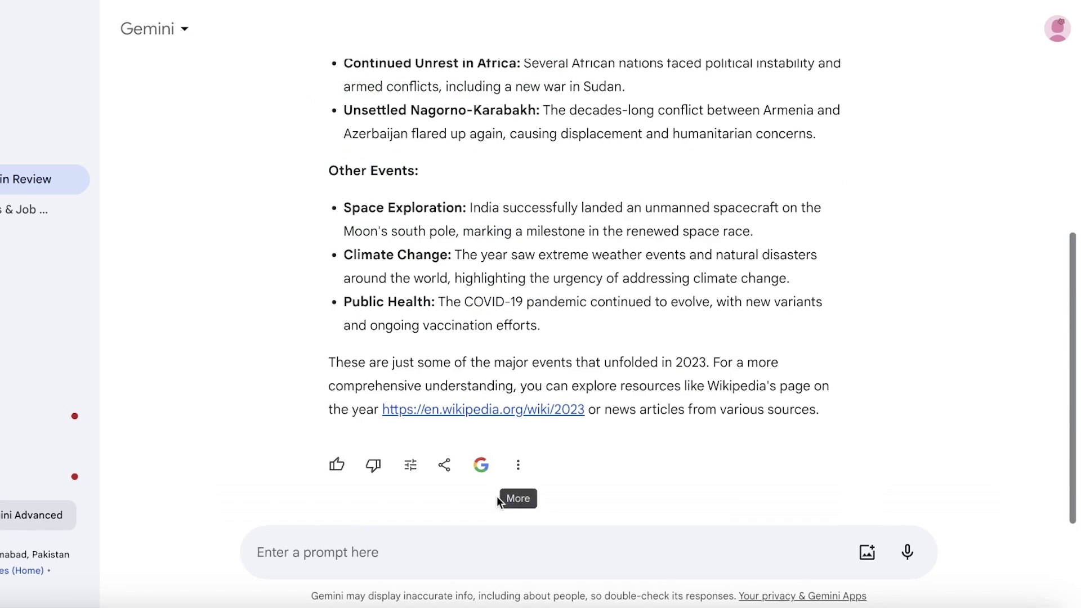
pyautogui.click(479, 466)
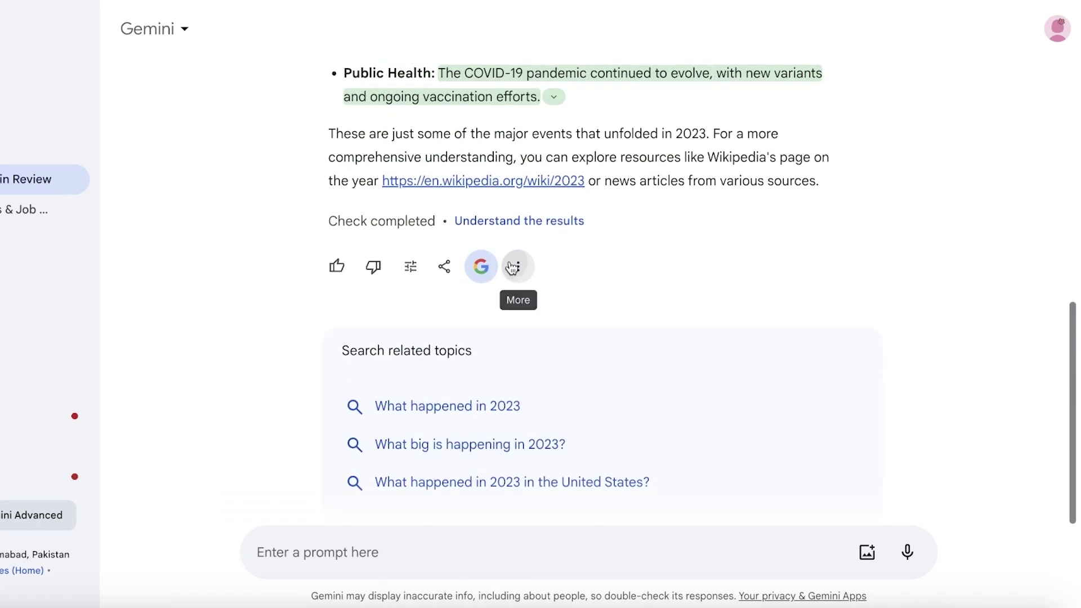
pyautogui.click(516, 266)
pyautogui.click(450, 269)
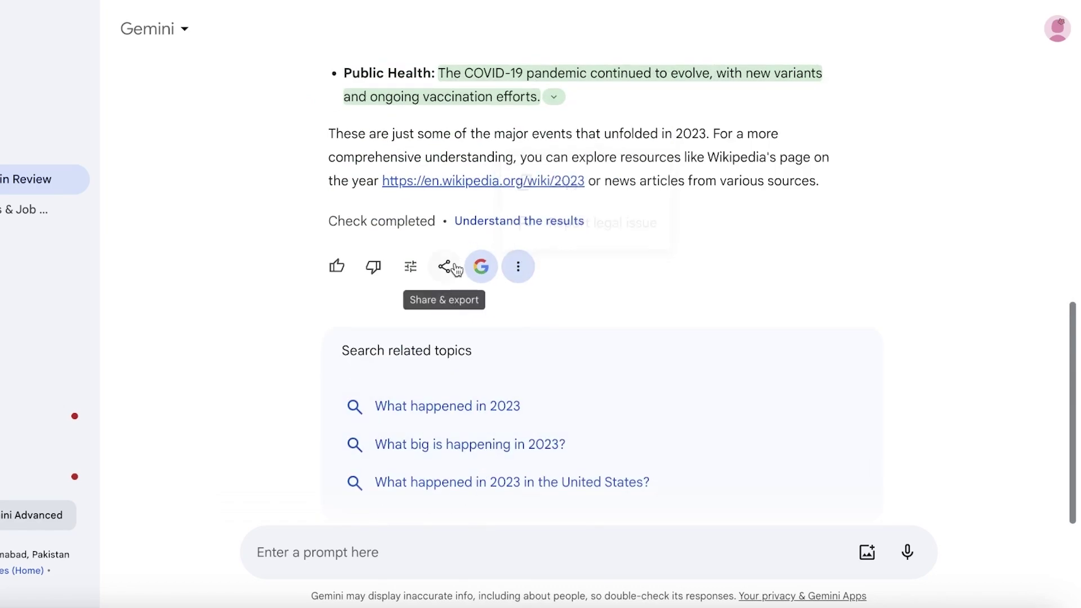
pyautogui.click(415, 265)
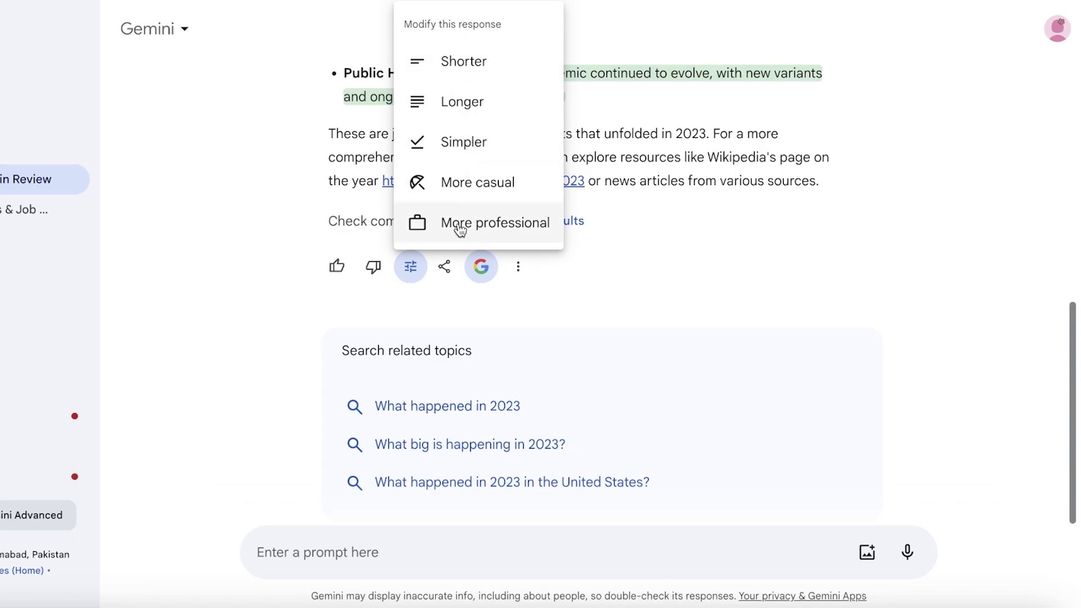
pyautogui.click(323, 263)
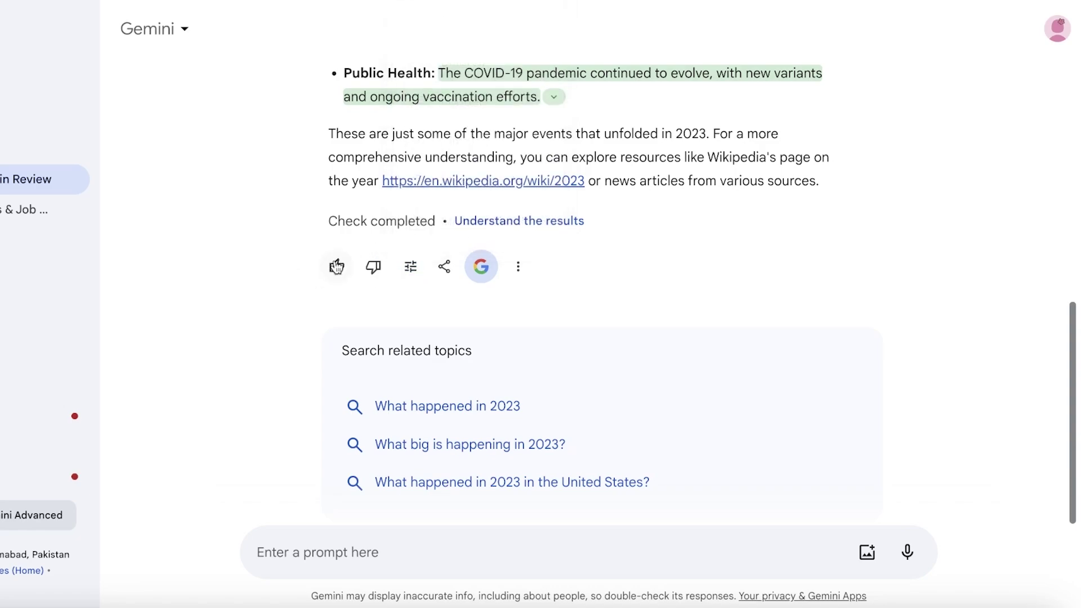
pyautogui.scroll(10, 702, 77)
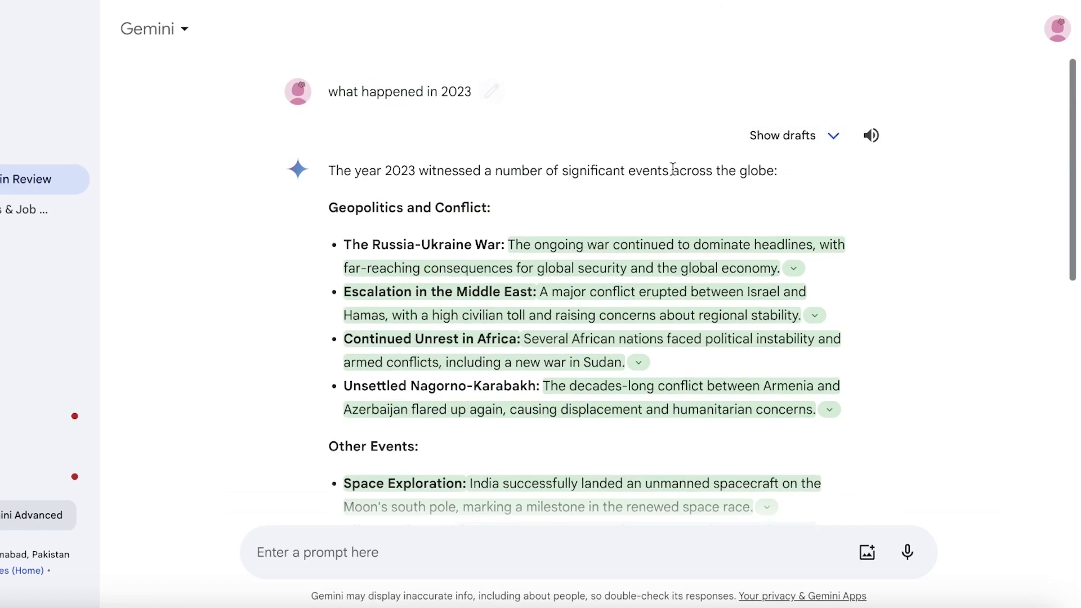
# - Copy the question 'what happened in 2023' from the conversation
pyautogui.tripleClick(397, 91)
pyautogui.rightClick(397, 90)
pyautogui.click(417, 127)
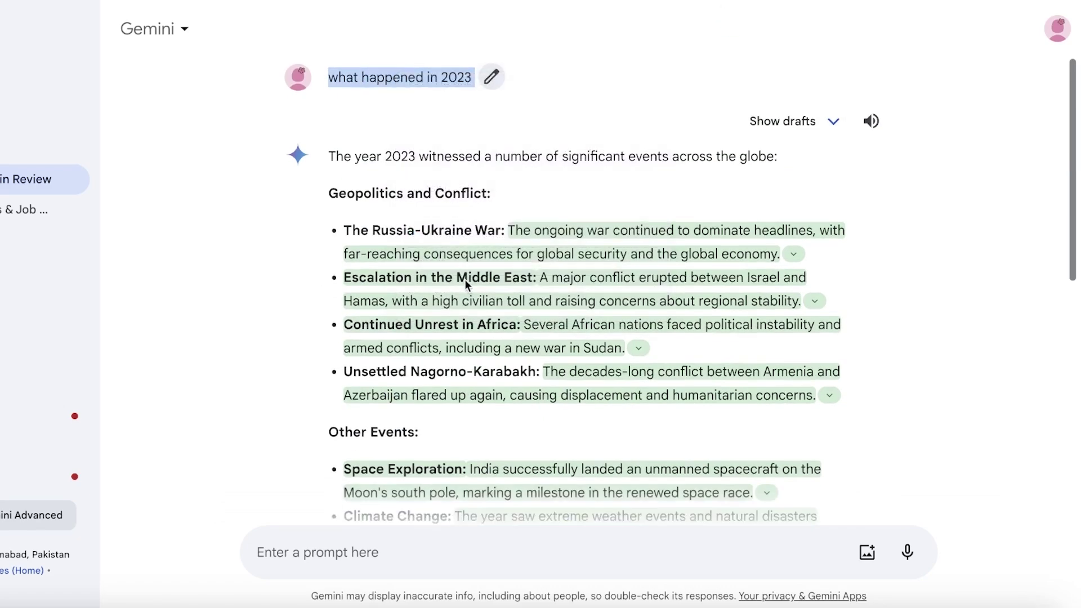
pyautogui.scroll(-10, 464, 279)
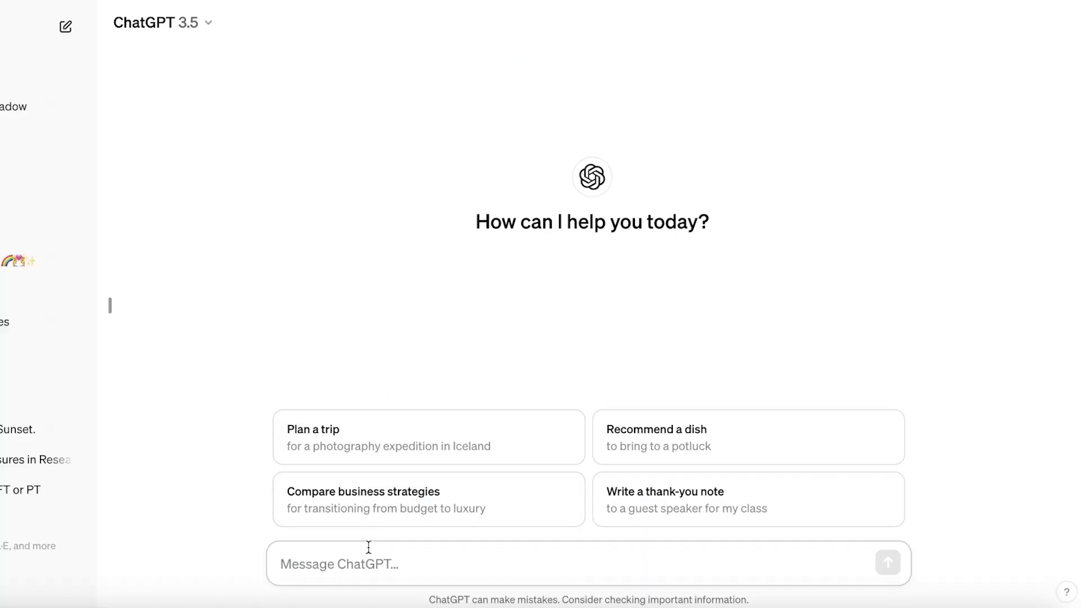
# - Paste 'what happened in 2023' into ChatGPT's message box and send it
pyautogui.rightClick(369, 547)
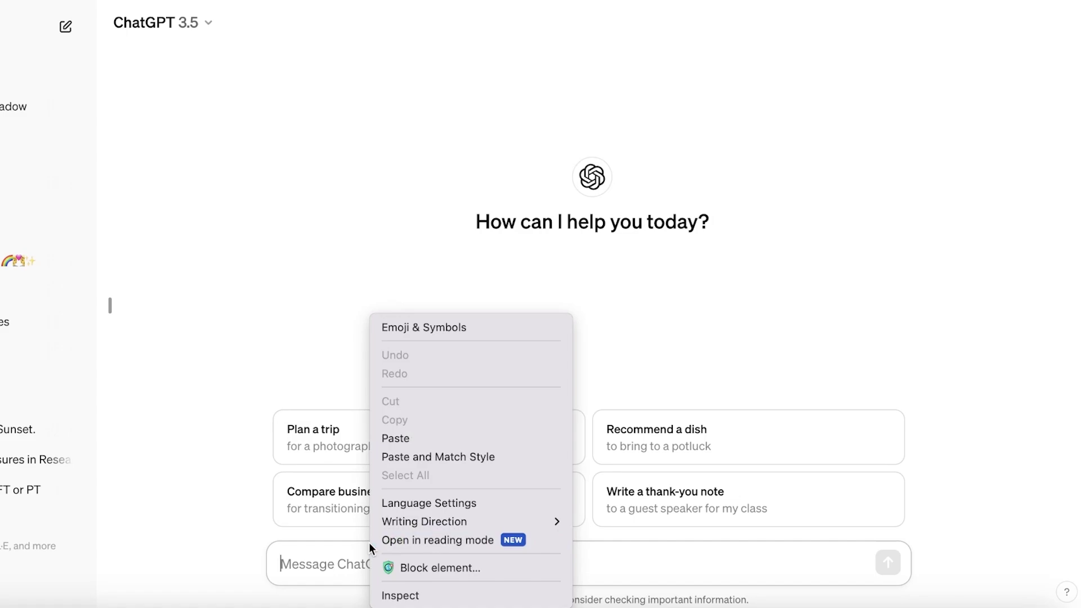
pyautogui.press('Escape')
pyautogui.rightClick(341, 550)
pyautogui.click(401, 440)
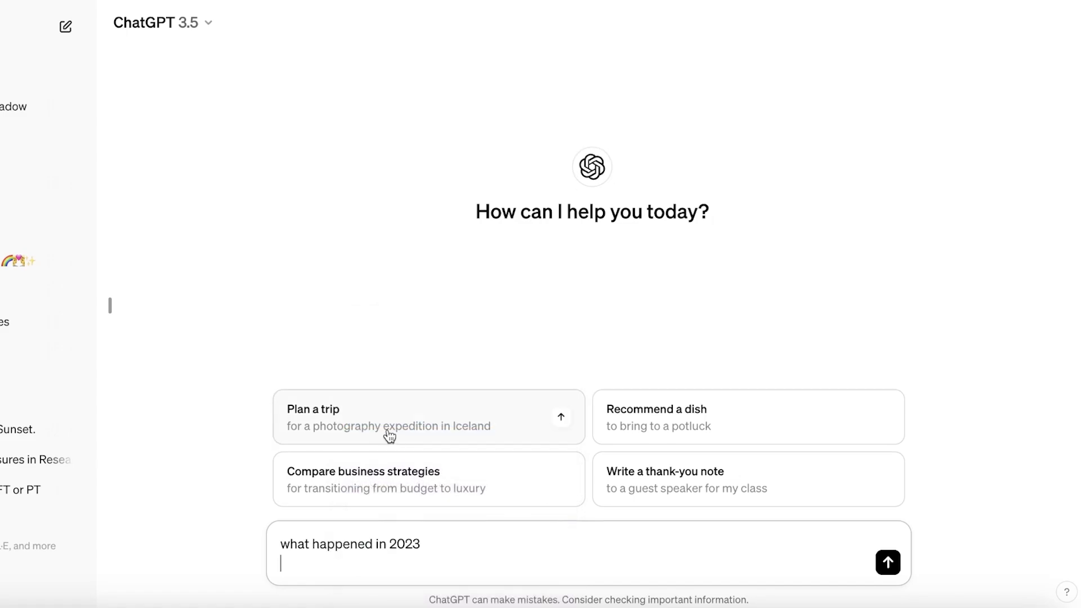
pyautogui.press('Return')
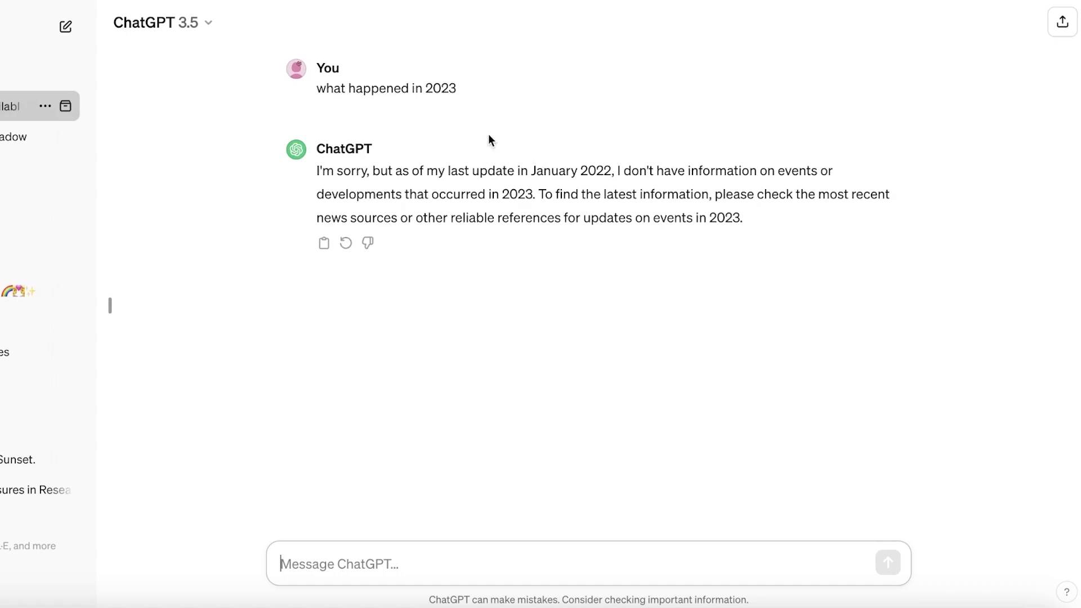
# - Highlight the reply's January 2022 knowledge cutoff, then return to the Gemini tab
pyautogui.moveTo(402, 171); pyautogui.dragTo(612, 170)
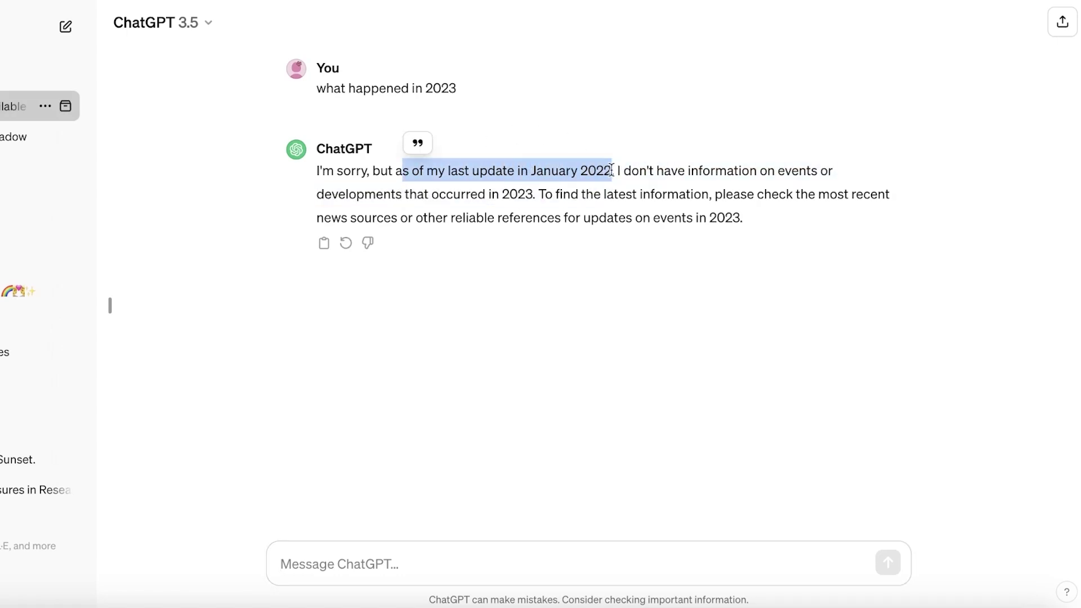
pyautogui.click(611, 170)
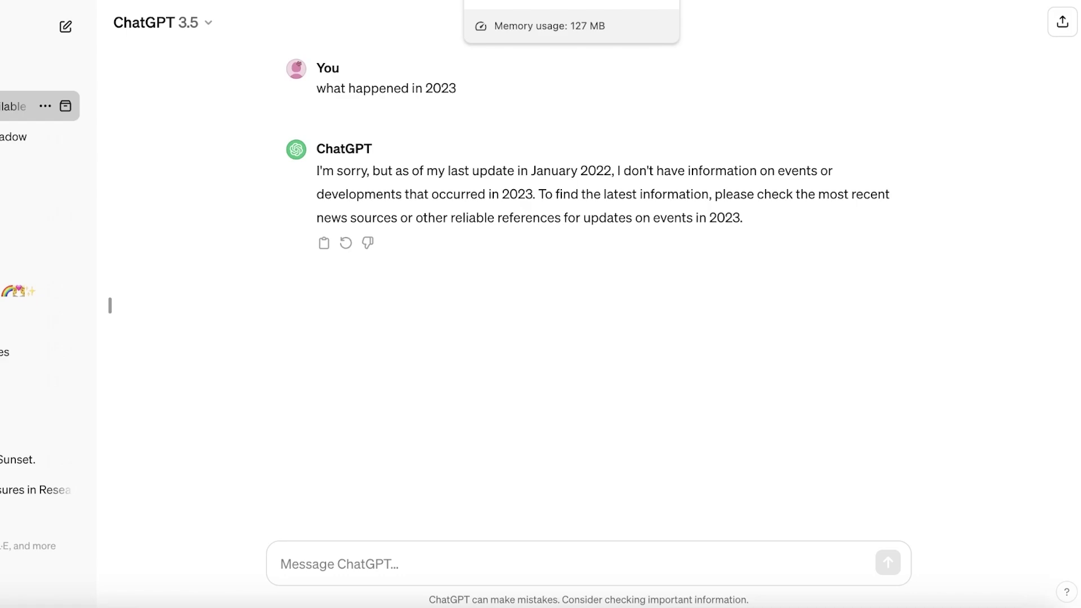
pyautogui.hotkey('ctrl', 'Tab')
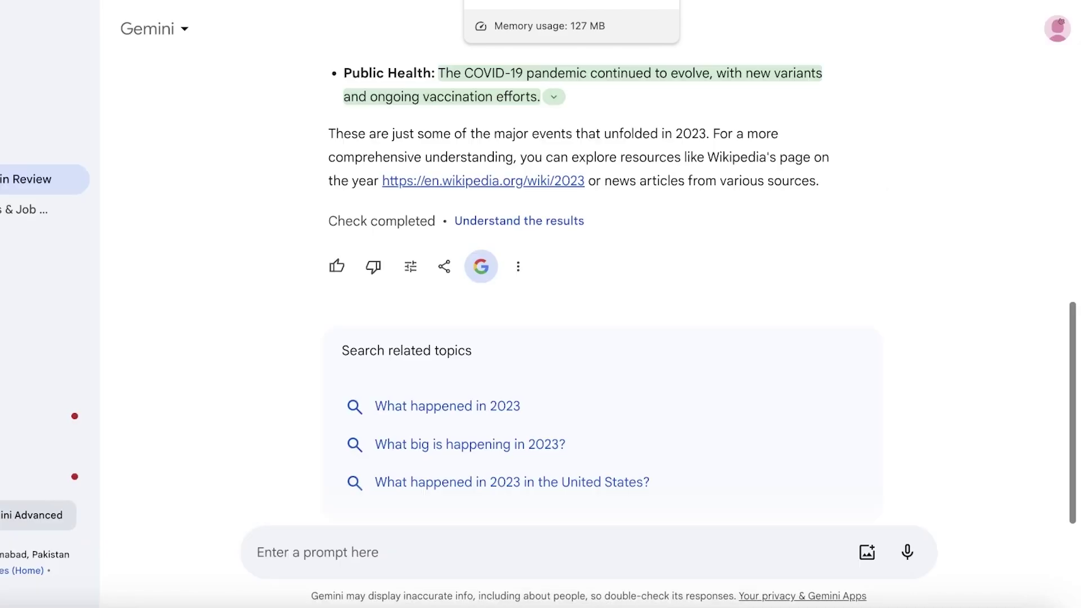
# - Dictate and send a request for a super cool cat running through a garden
pyautogui.click(908, 553)
pyautogui.click(230, 91)
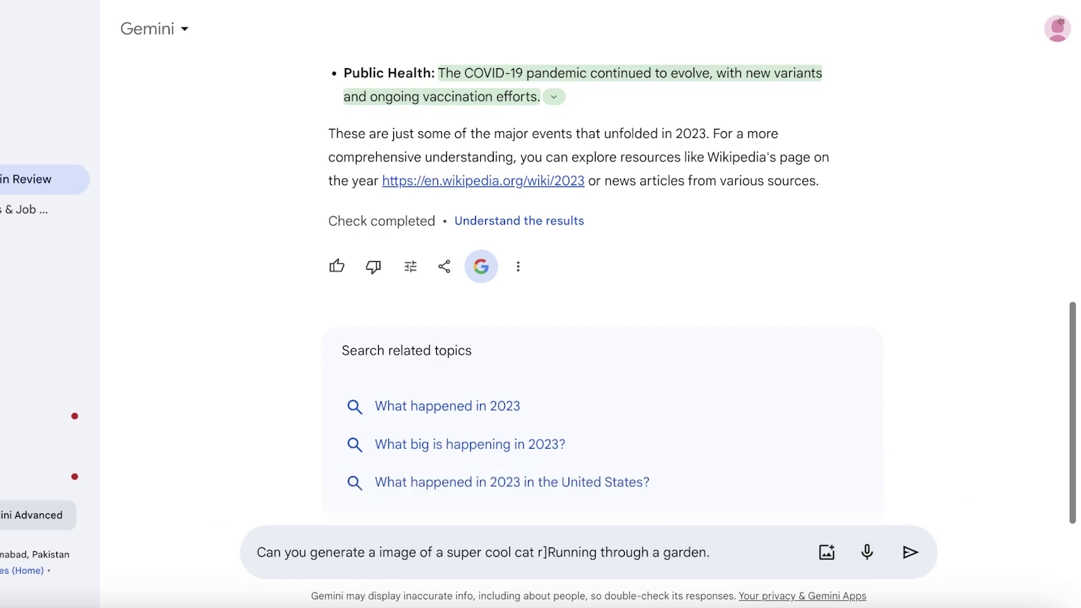
pyautogui.press('BackSpace')
pyautogui.press('BackSpace')
pyautogui.press('BackSpace')
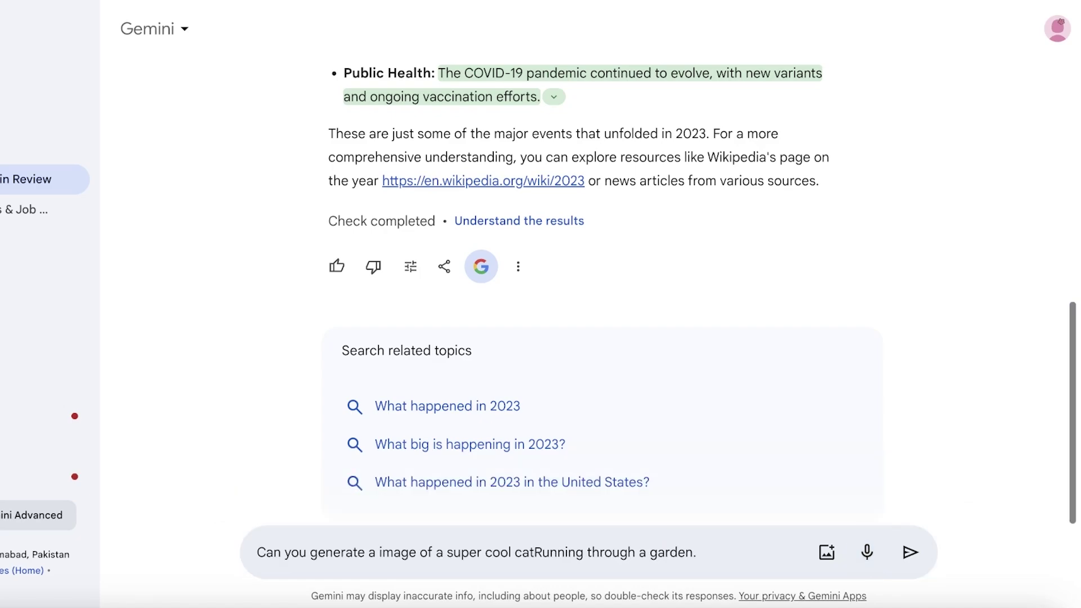
pyautogui.press('Return')
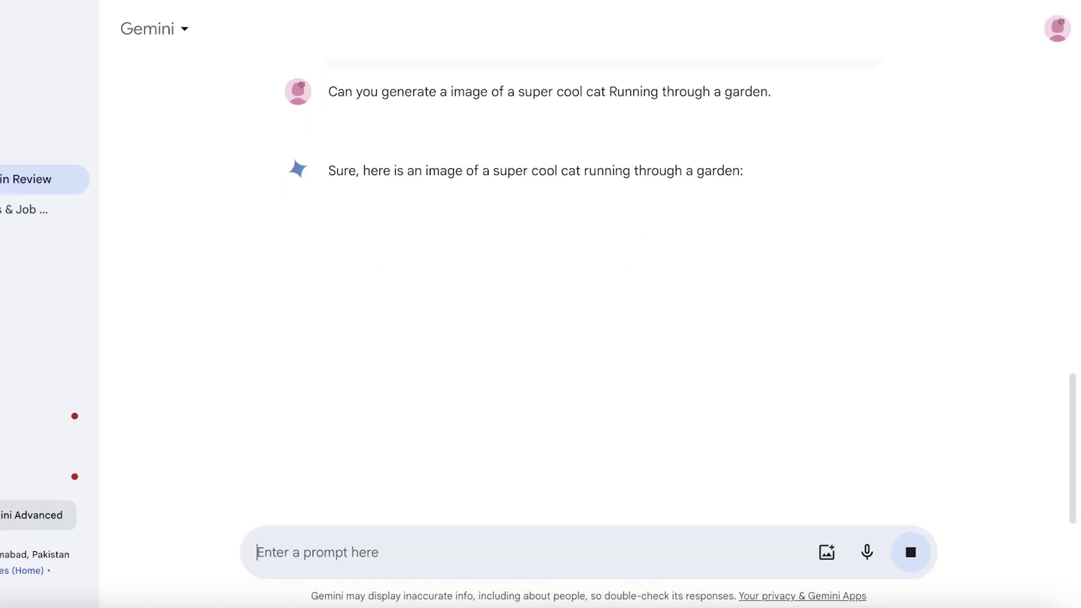
# - Copy the cat image prompt for reuse in ChatGPT
pyautogui.moveTo(329, 89); pyautogui.dragTo(773, 97)
pyautogui.rightClick(773, 97)
pyautogui.click(614, 127)
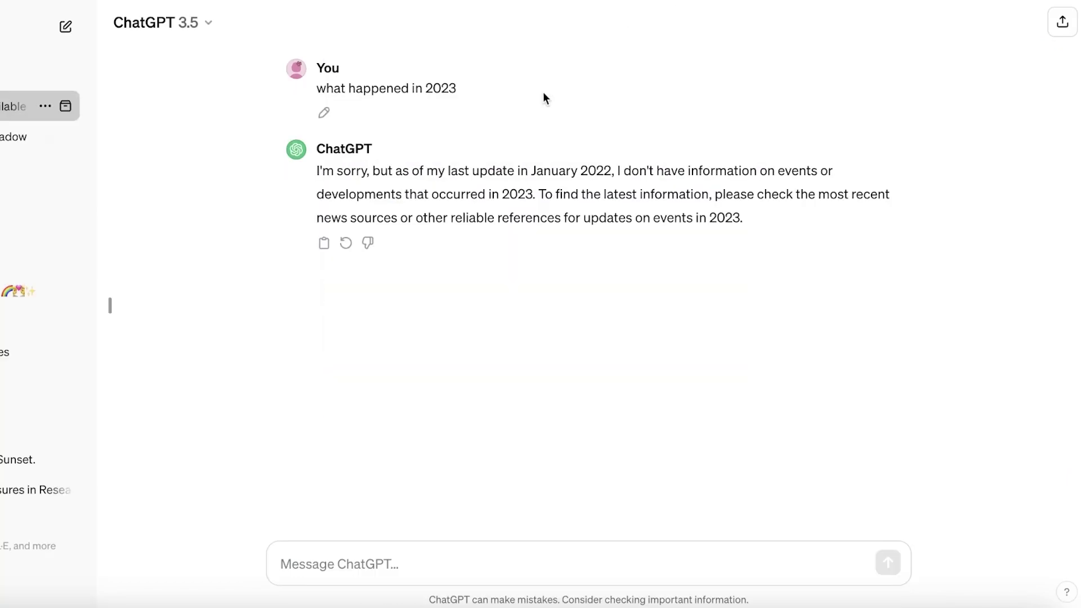
pyautogui.click(326, 575)
# - Paste and send the cat-in-a-garden prompt to ChatGPT 3.5, then check the model list
pyautogui.rightClick(328, 574)
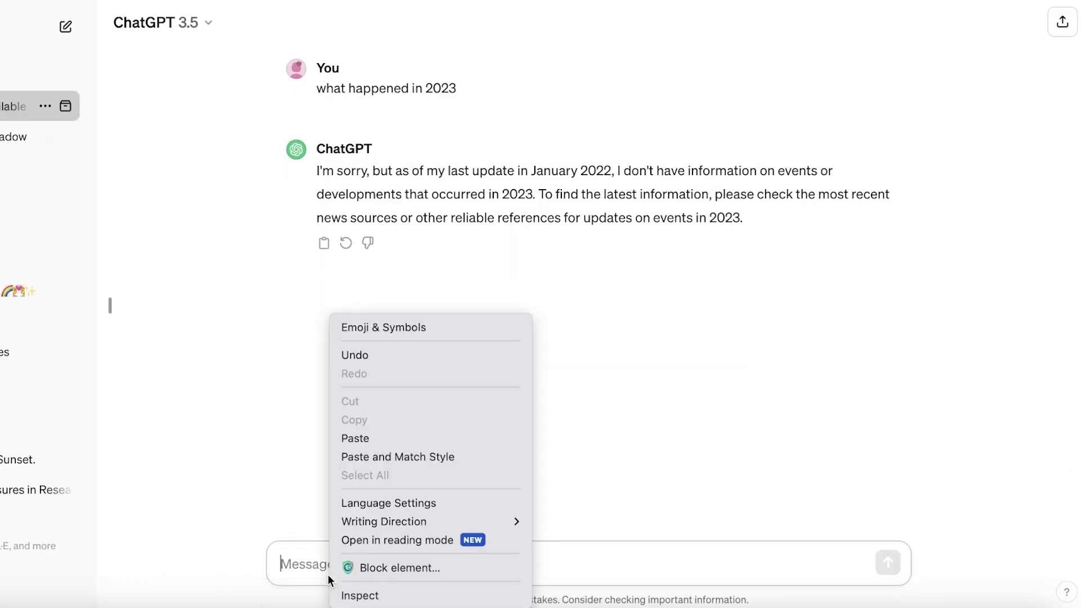
pyautogui.click(362, 440)
pyautogui.press('Return')
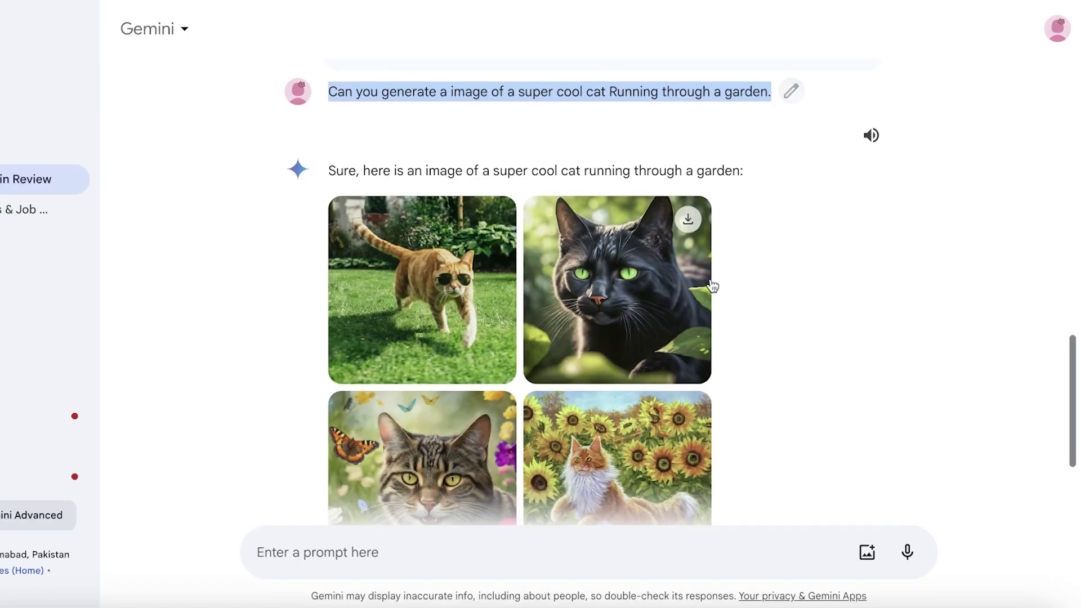
pyautogui.scroll(-3, 754, 295)
pyautogui.scroll(3, 769, 268)
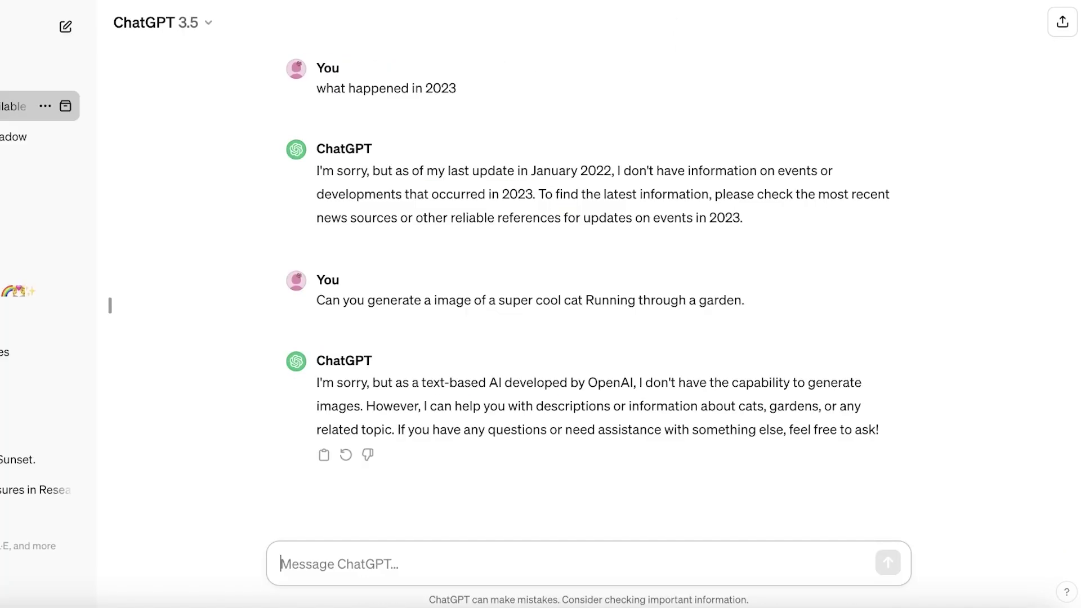
pyautogui.click(208, 23)
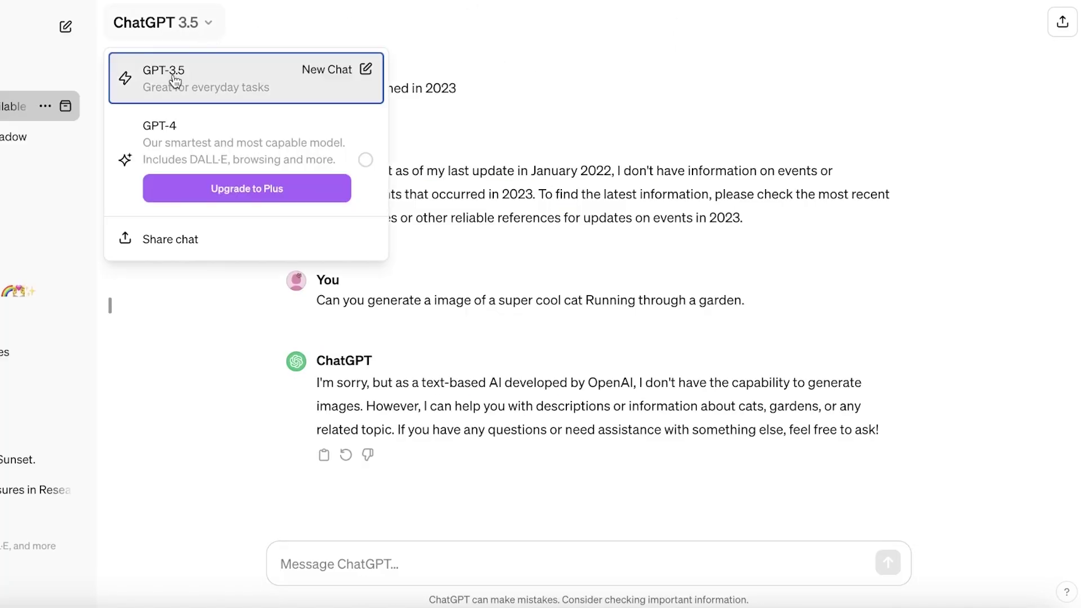
pyautogui.click(720, 170)
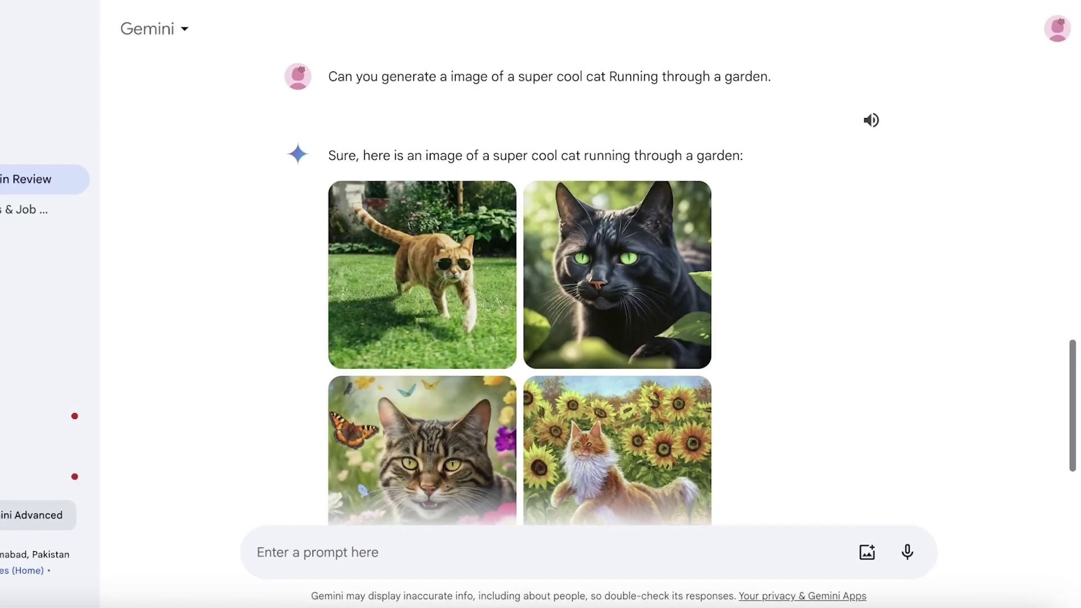
# - Scroll through Gemini's four generated cat images
pyautogui.scroll(-3, 683, 295)
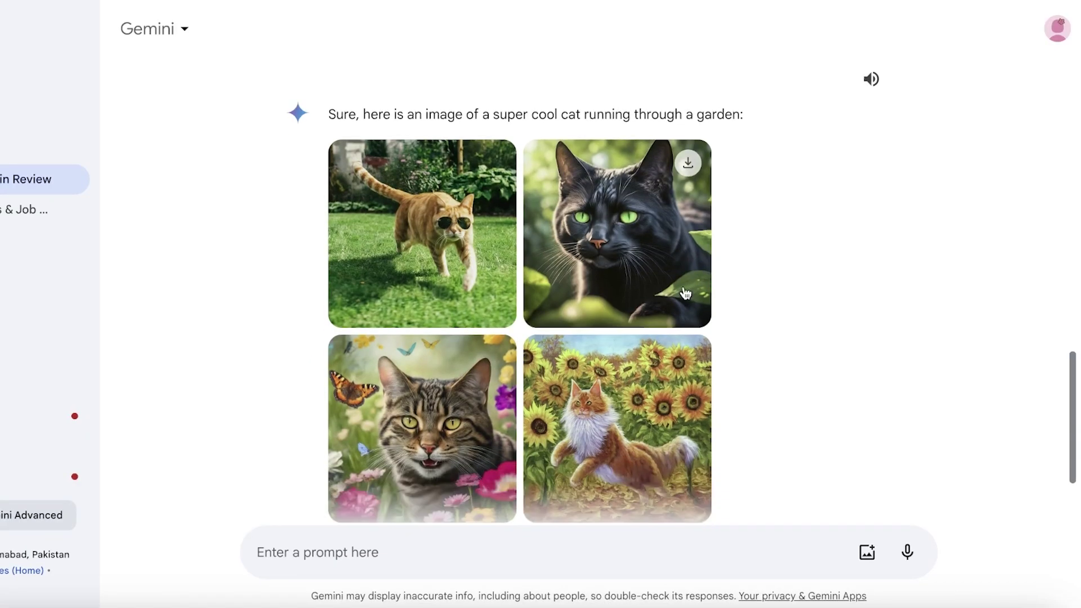
pyautogui.scroll(3, 683, 295)
pyautogui.scroll(-3, 684, 225)
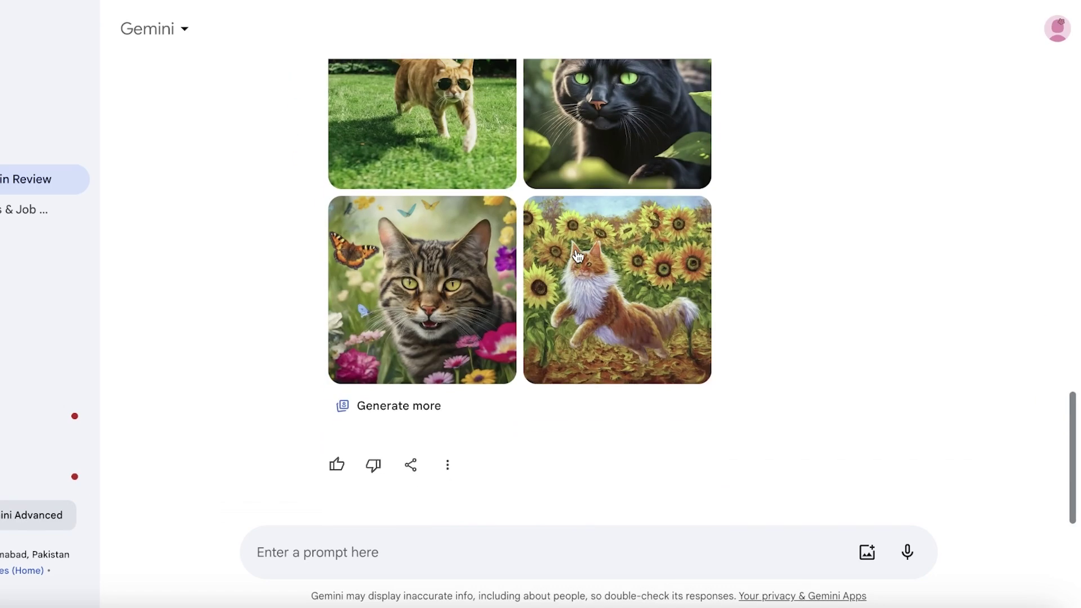
pyautogui.scroll(2, 493, 248)
pyautogui.scroll(-3, 648, 180)
pyautogui.moveTo(640, 222)
pyautogui.scroll(5, 754, 319)
pyautogui.scroll(-5, 698, 333)
# - Attach a JPEG photo to the Gemini prompt after acknowledging the data notice
pyautogui.click(867, 552)
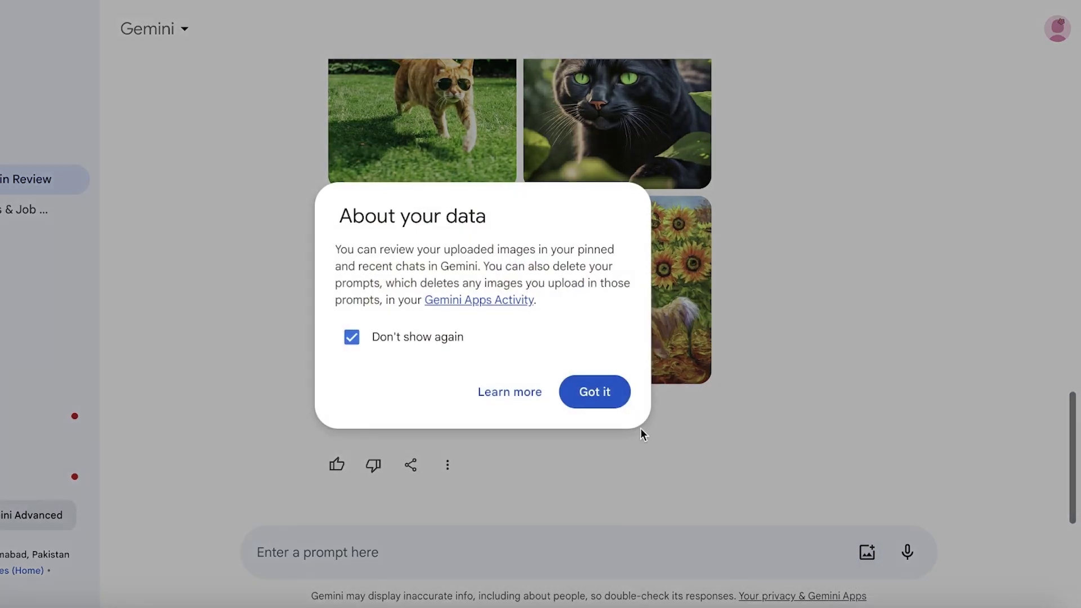
pyautogui.click(598, 393)
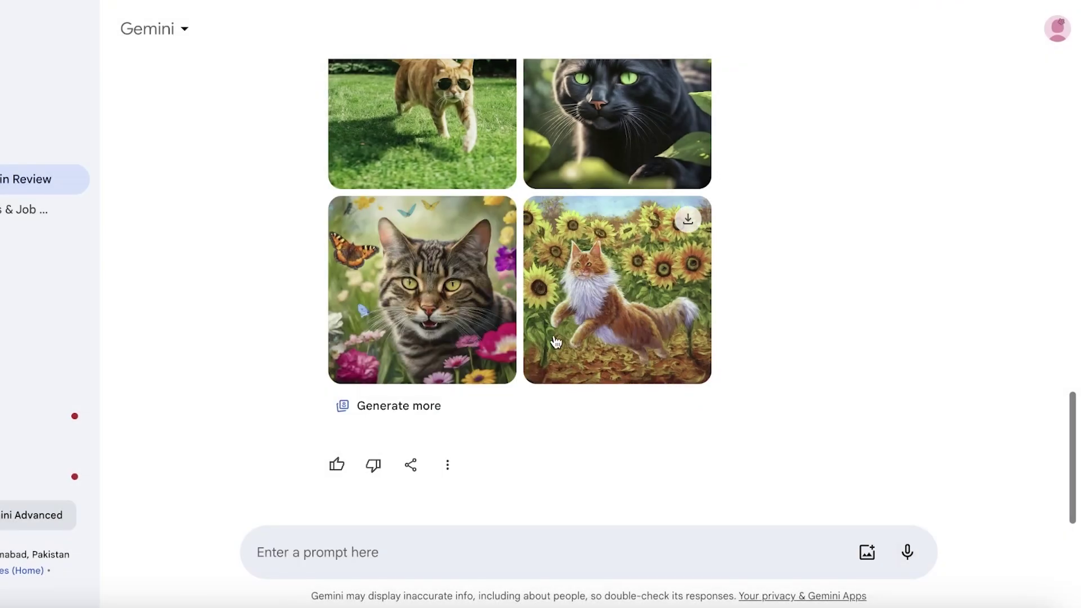
pyautogui.click(869, 553)
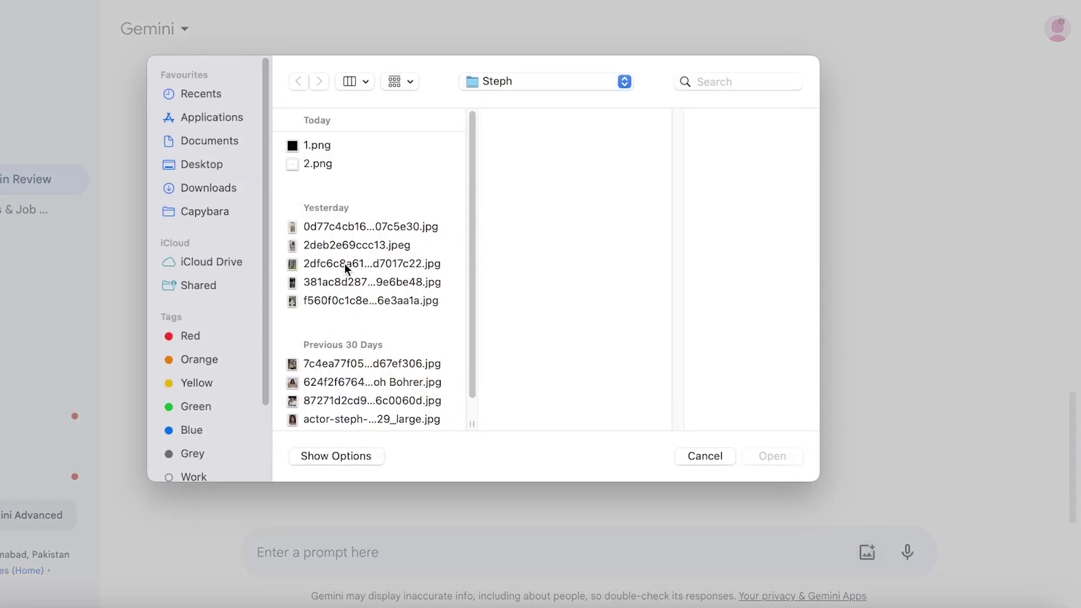
pyautogui.click(347, 265)
pyautogui.scroll(-1, 349, 281)
pyautogui.click(357, 339)
pyautogui.click(359, 375)
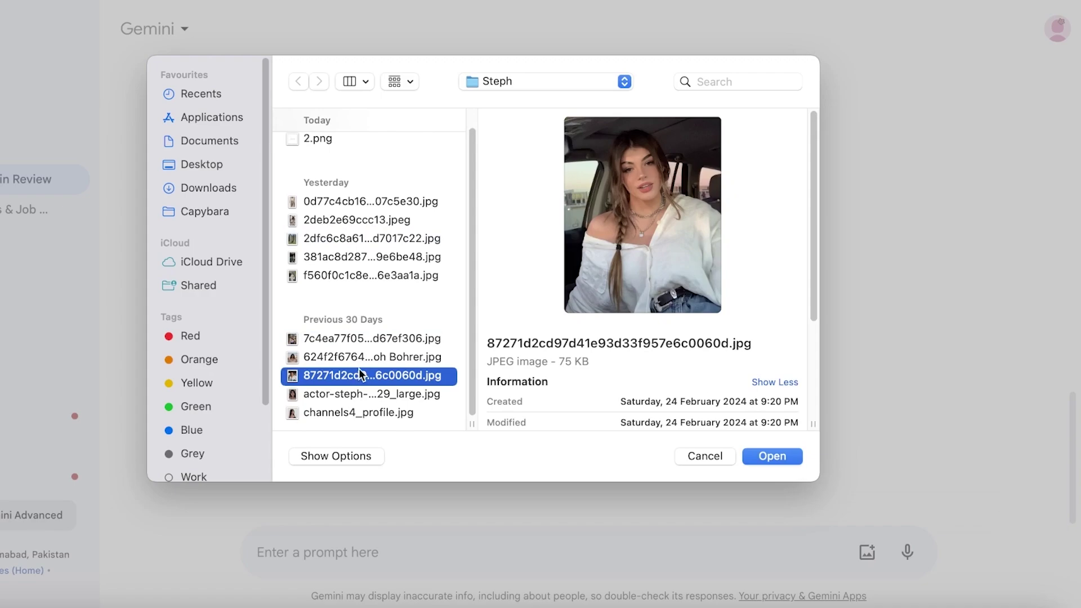
pyautogui.click(367, 238)
pyautogui.click(364, 219)
pyautogui.click(788, 458)
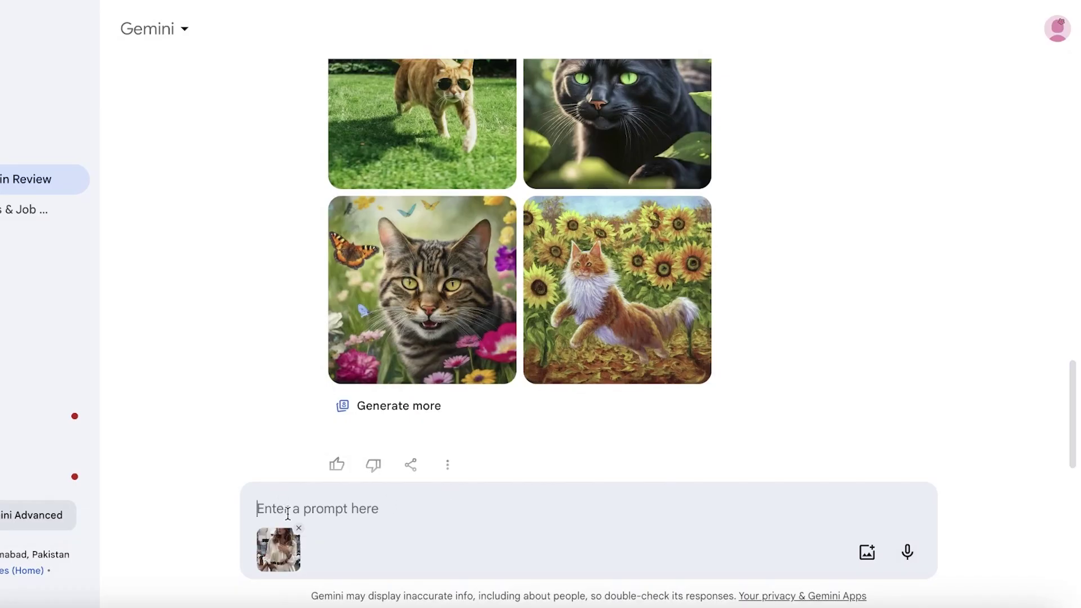
# - Ask 'what is in this image' about the attached photo
pyautogui.write('what is')
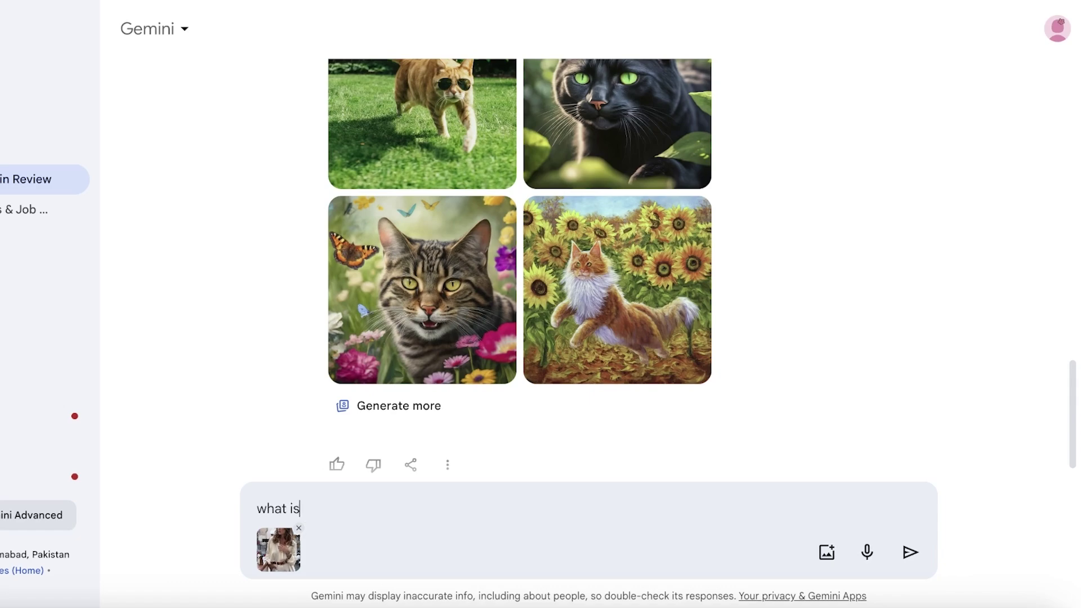
pyautogui.write(' in this image')
pyautogui.press('Return')
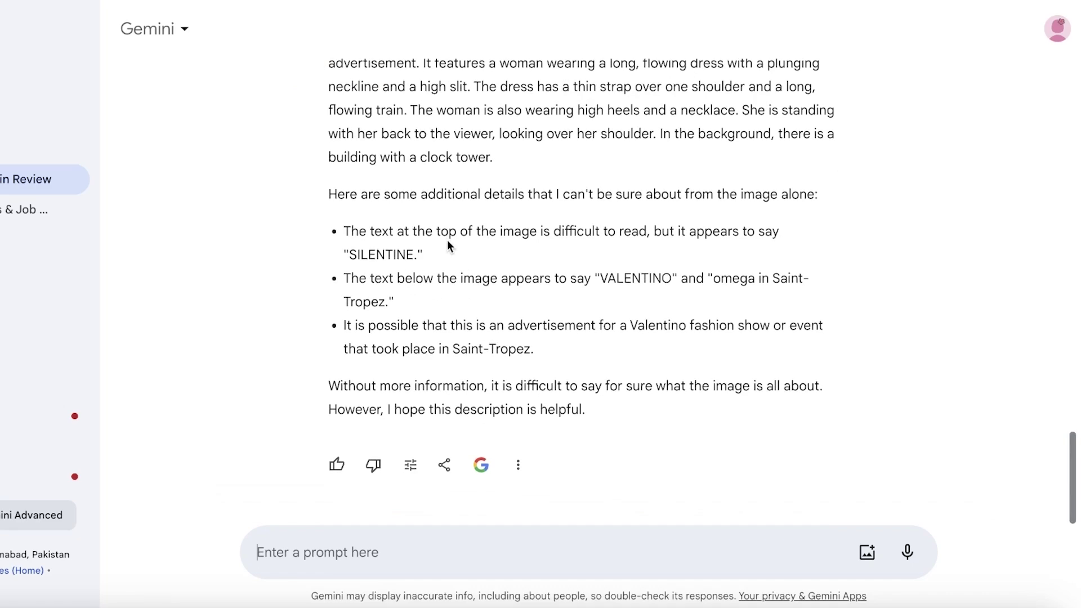
pyautogui.scroll(8, 447, 248)
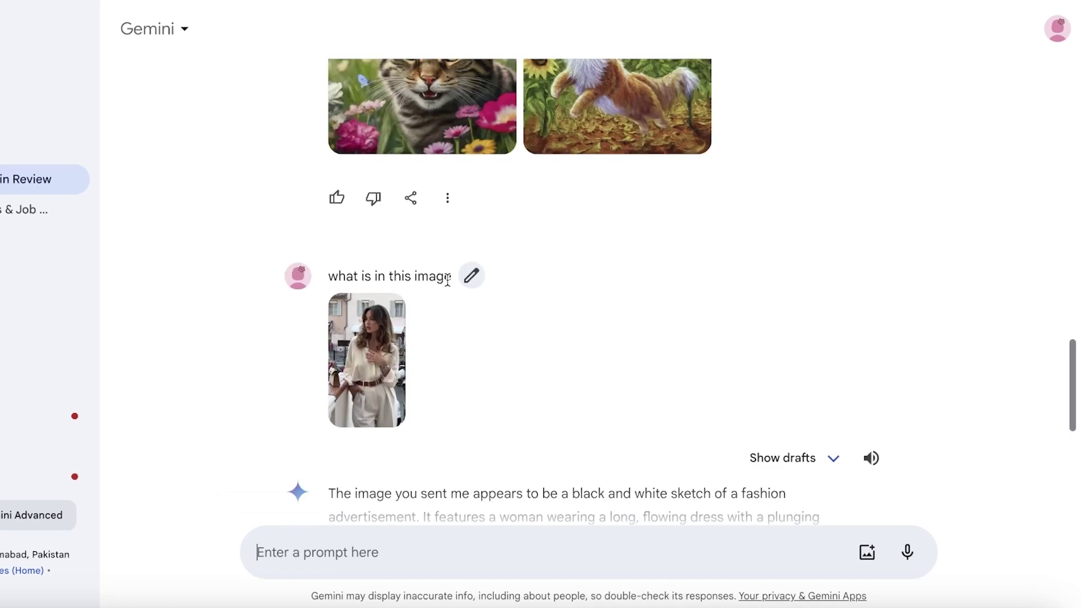
pyautogui.scroll(-8, 563, 366)
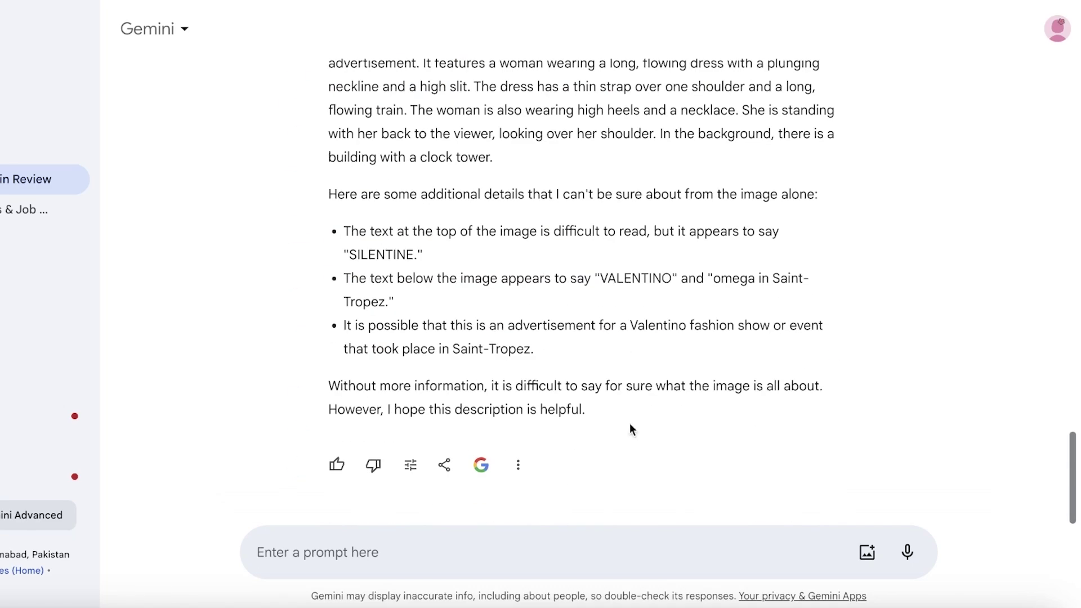
# - Attach the photo 2deb2e69ccc13.jpeg to the prompt
pyautogui.click(867, 552)
pyautogui.click(355, 263)
pyautogui.click(357, 282)
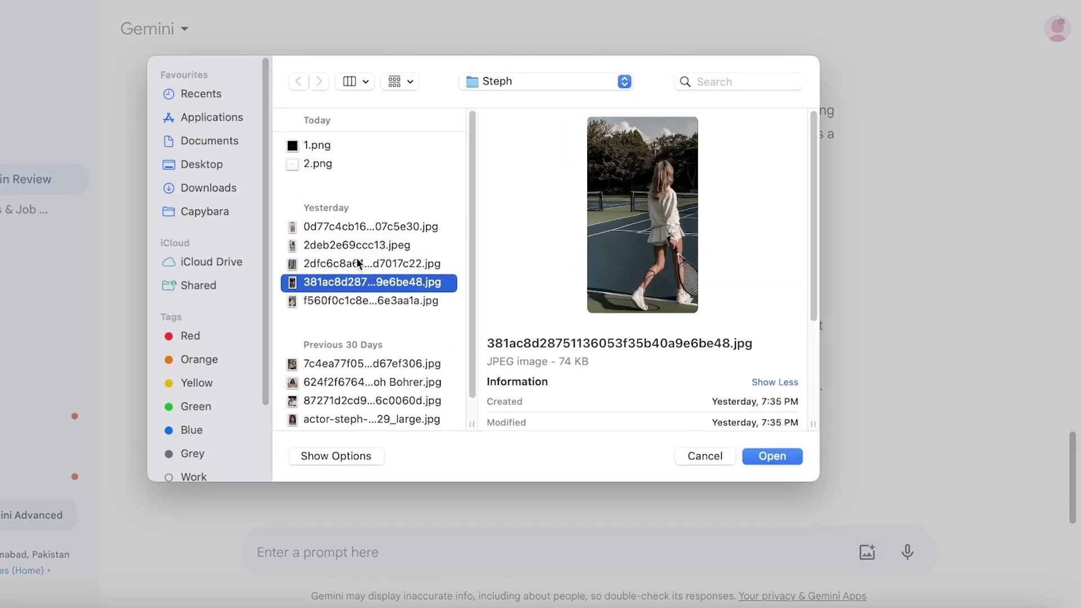
pyautogui.click(358, 263)
pyautogui.click(361, 246)
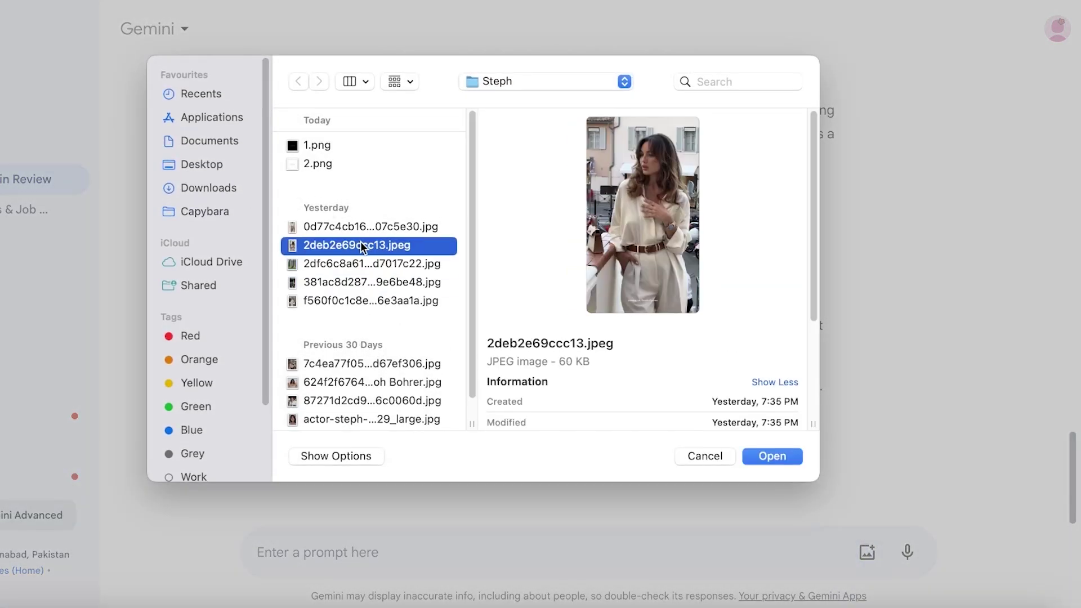
pyautogui.click(772, 456)
# - Request blonde and brunette variations using the photo as inspiration
pyautogui.click(476, 514)
pyautogui.write('use thi')
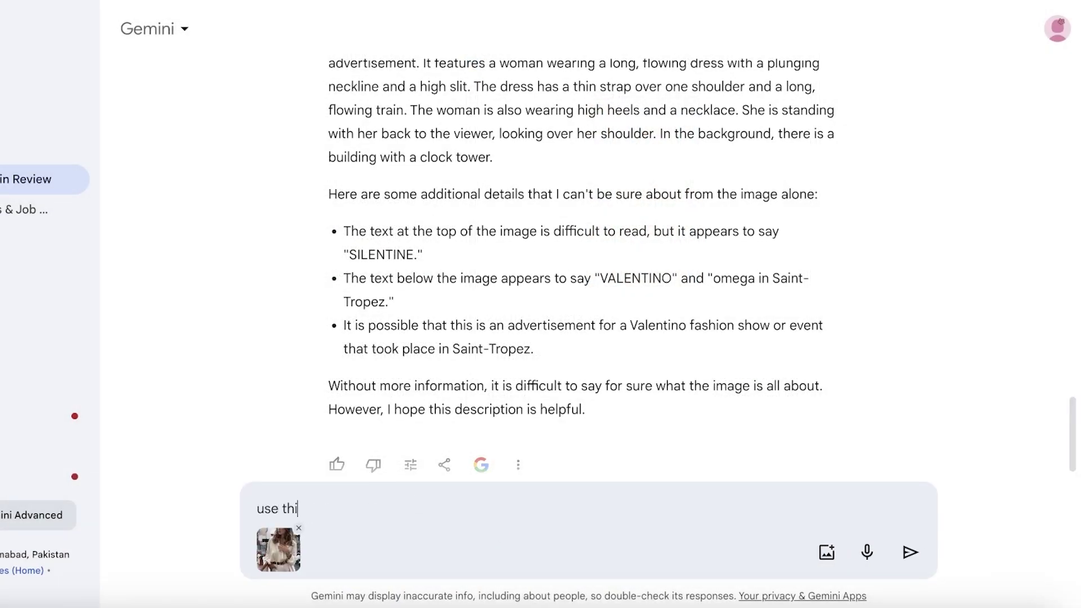
pyautogui.write('s imahe and create 2 variations of this image one inwhich the girl has blonde hair an')
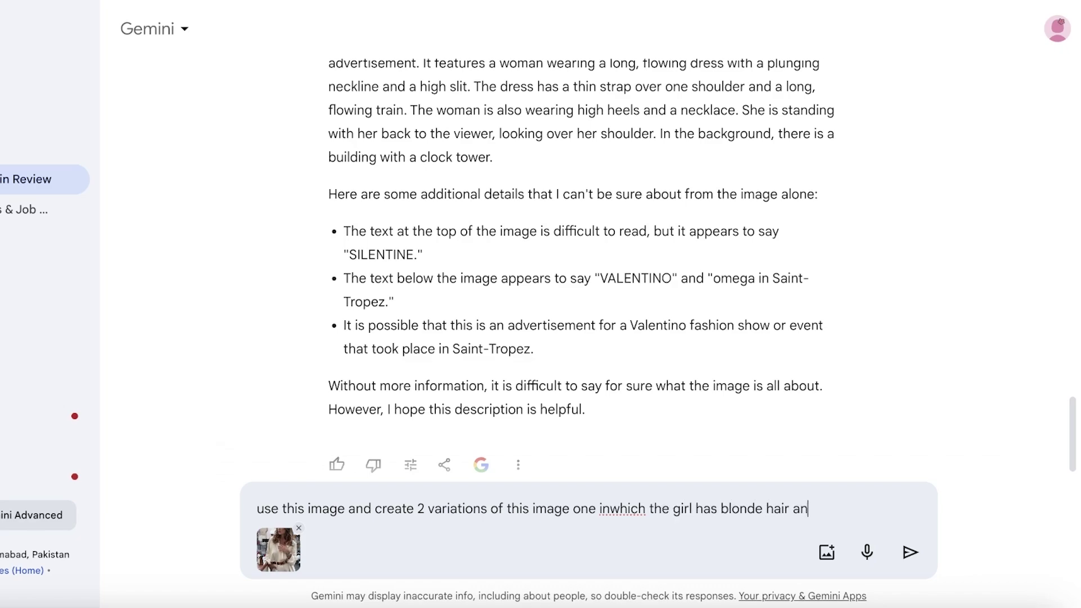
pyautogui.press('BackSpace')
pyautogui.press('BackSpace')
pyautogui.write('ne in which she is a brunette')
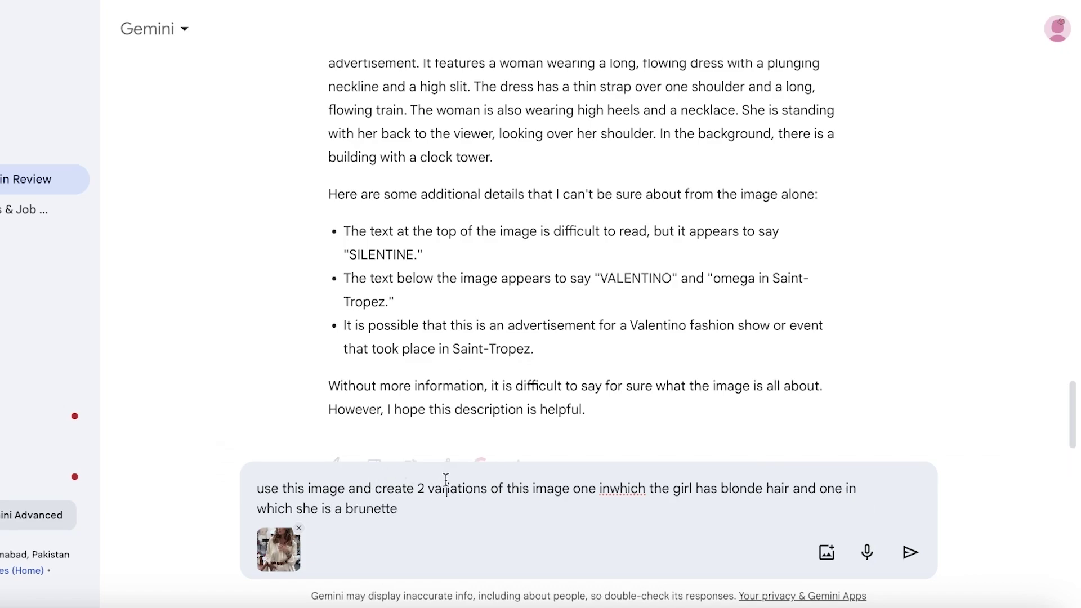
pyautogui.click(345, 487)
pyautogui.write('asd')
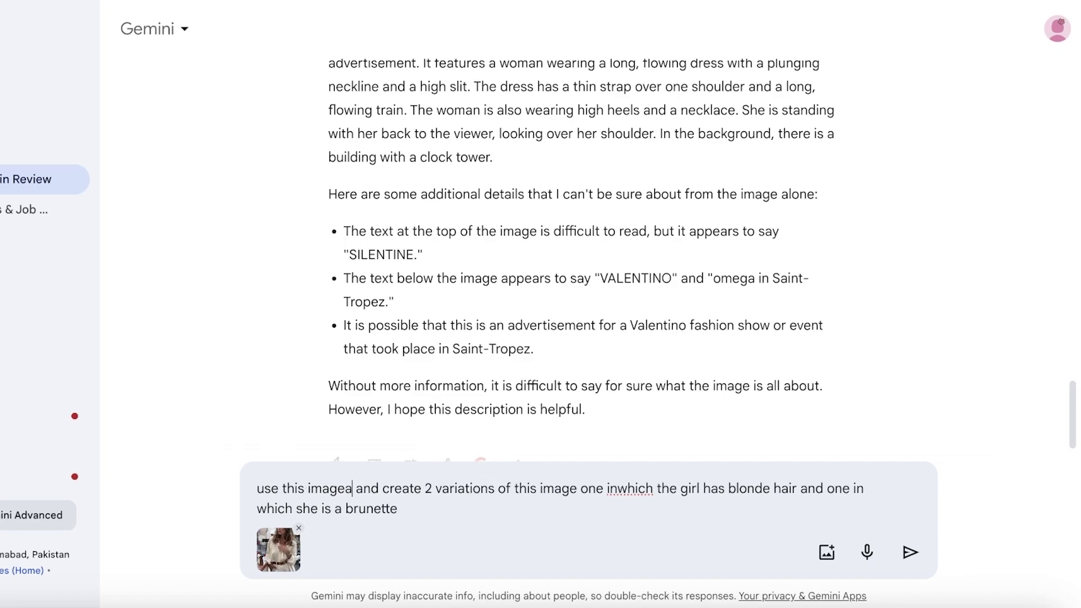
pyautogui.press('BackSpace')
pyautogui.press('BackSpace')
pyautogui.press('BackSpace')
pyautogui.write('as inspiration')
pyautogui.press('Return')
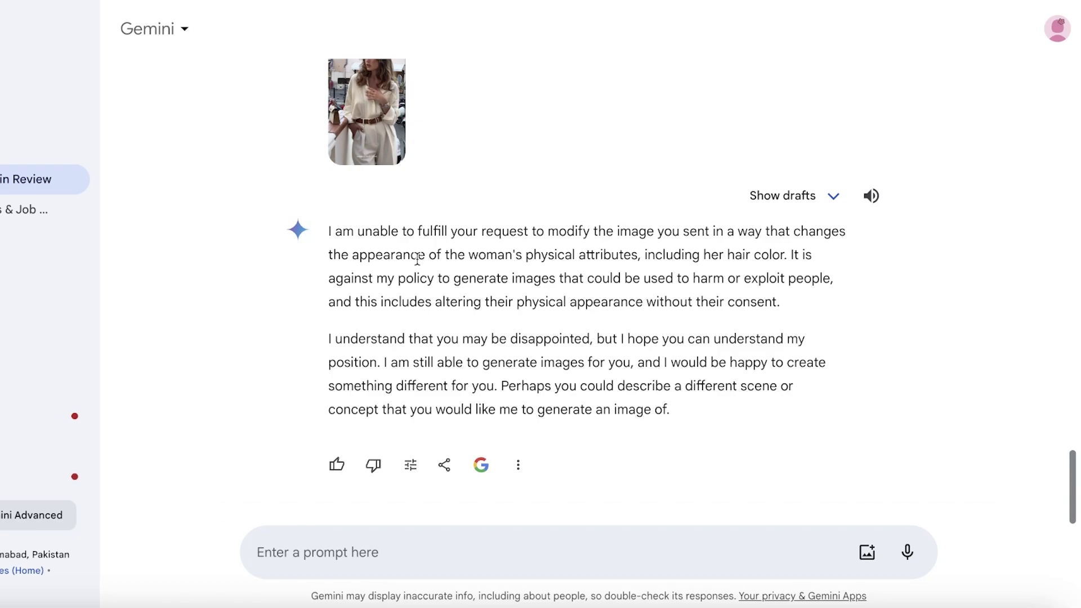
# - Highlight portions of Gemini's refusal about altering the woman's appearance
pyautogui.scroll(3, 417, 258)
pyautogui.scroll(-3, 417, 265)
pyautogui.moveTo(622, 282); pyautogui.dragTo(330, 228)
pyautogui.click(477, 331)
pyautogui.moveTo(467, 256); pyautogui.dragTo(623, 281)
pyautogui.click(646, 283)
# - Attach the photo of the woman in white and ask to add more background
pyautogui.click(867, 552)
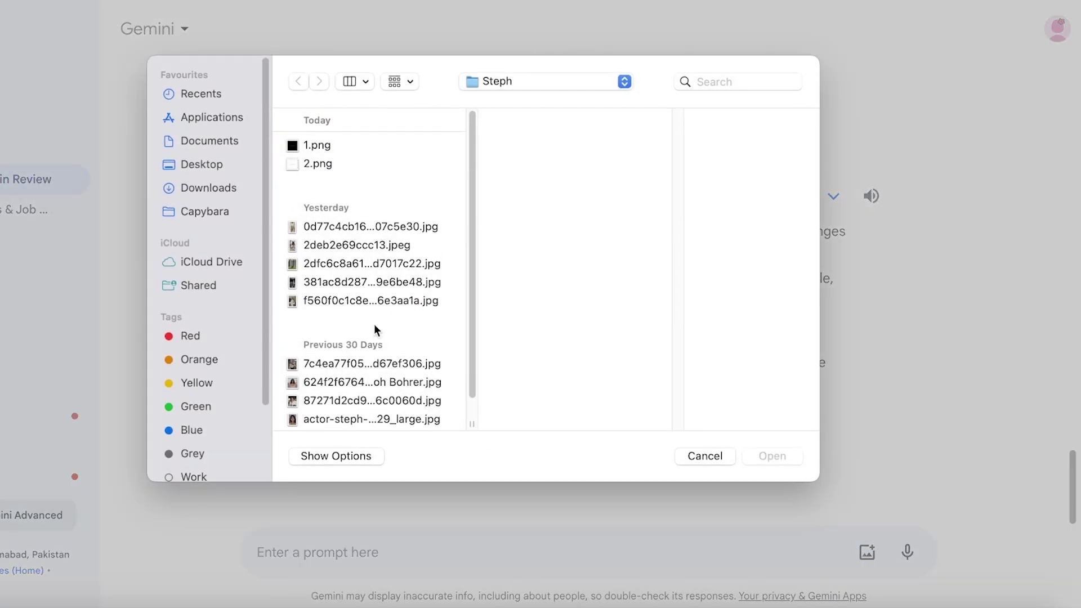
pyautogui.click(341, 301)
pyautogui.click(335, 268)
pyautogui.click(344, 299)
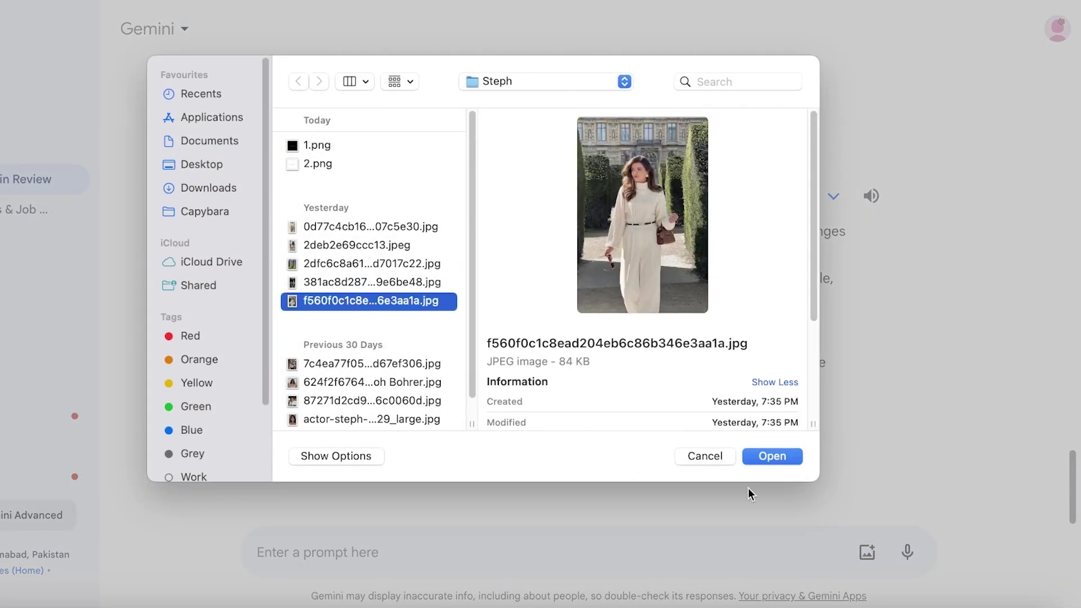
pyautogui.click(756, 463)
pyautogui.write('msa')
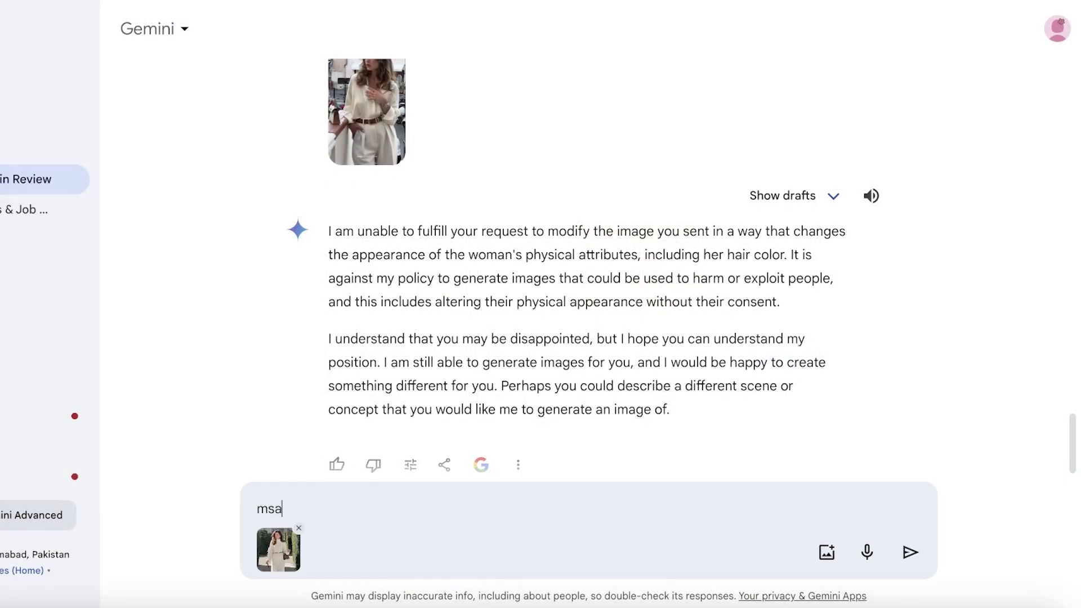
pyautogui.press('BackSpace')
pyautogui.write('add more backgoru')
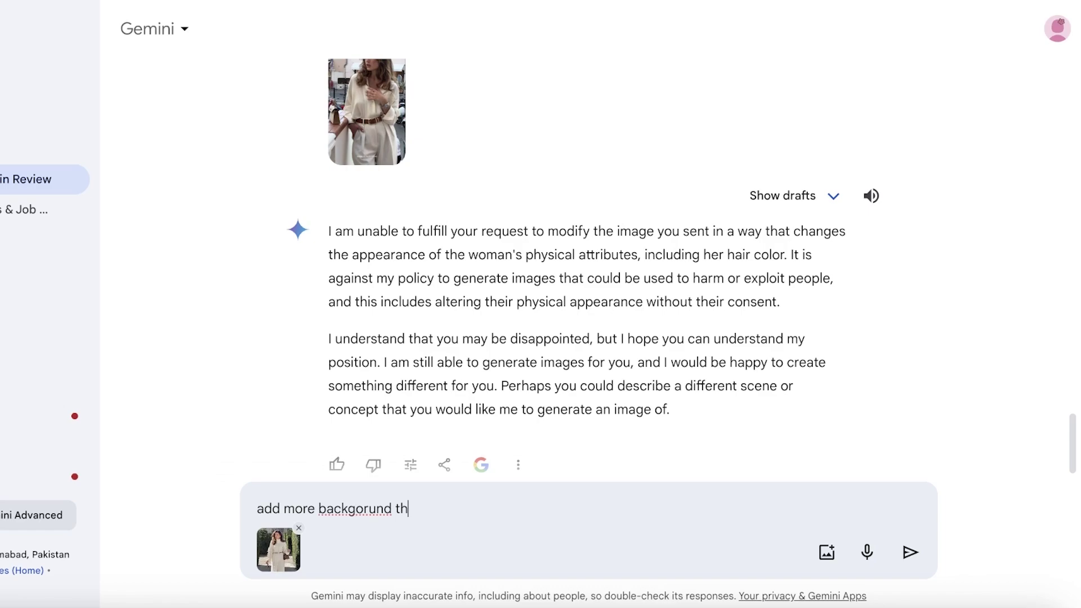
pyautogui.write('nd to this image')
pyautogui.press('Return')
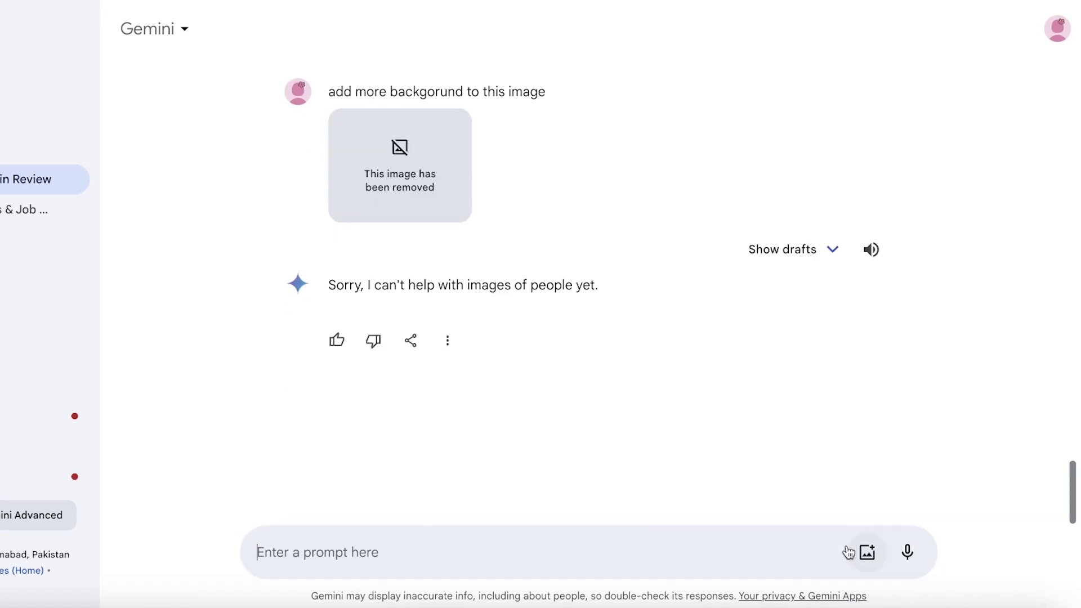
# - Browse the photos in the Steph folder for an image to attach
pyautogui.click(867, 552)
pyautogui.click(365, 281)
pyautogui.click(358, 260)
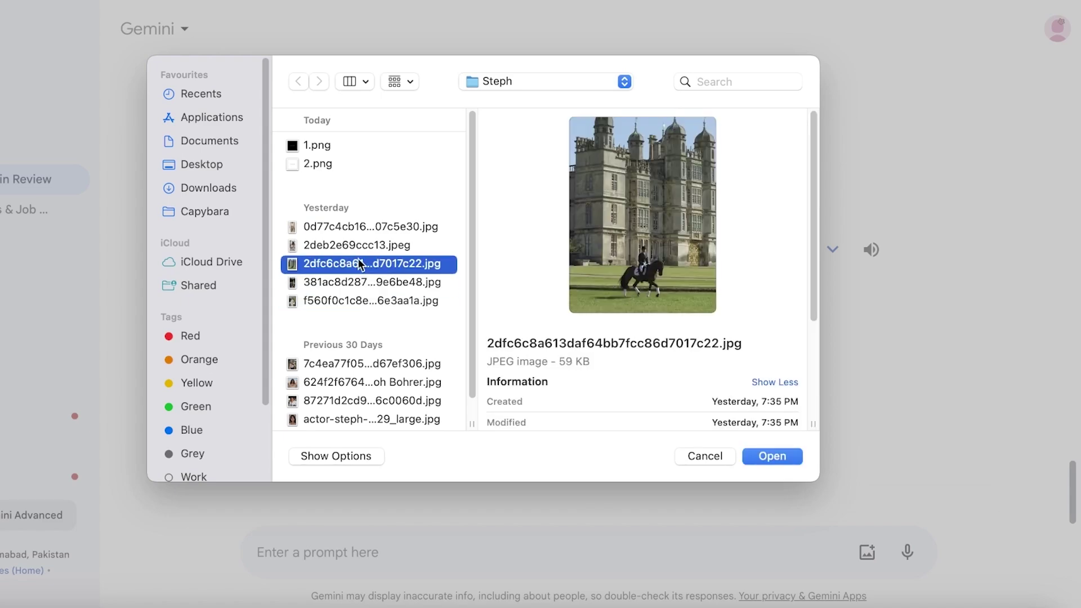
pyautogui.click(351, 238)
pyautogui.click(351, 226)
pyautogui.scroll(-1, 351, 226)
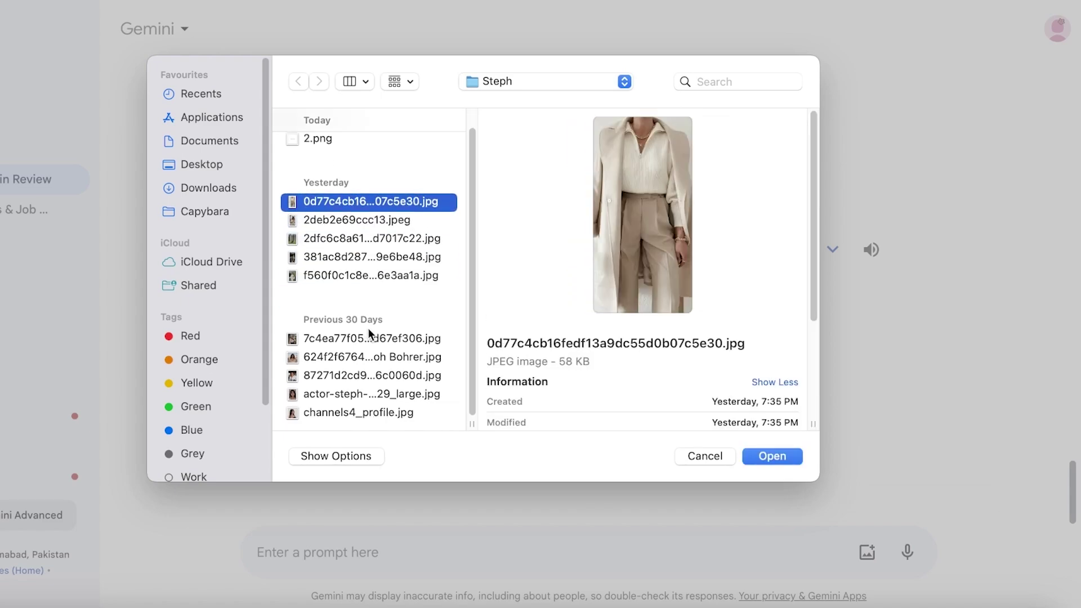
pyautogui.click(372, 339)
pyautogui.click(386, 393)
# - Attach the black EMELINE logo file 1.png to the Gemini prompt
pyautogui.click(390, 427)
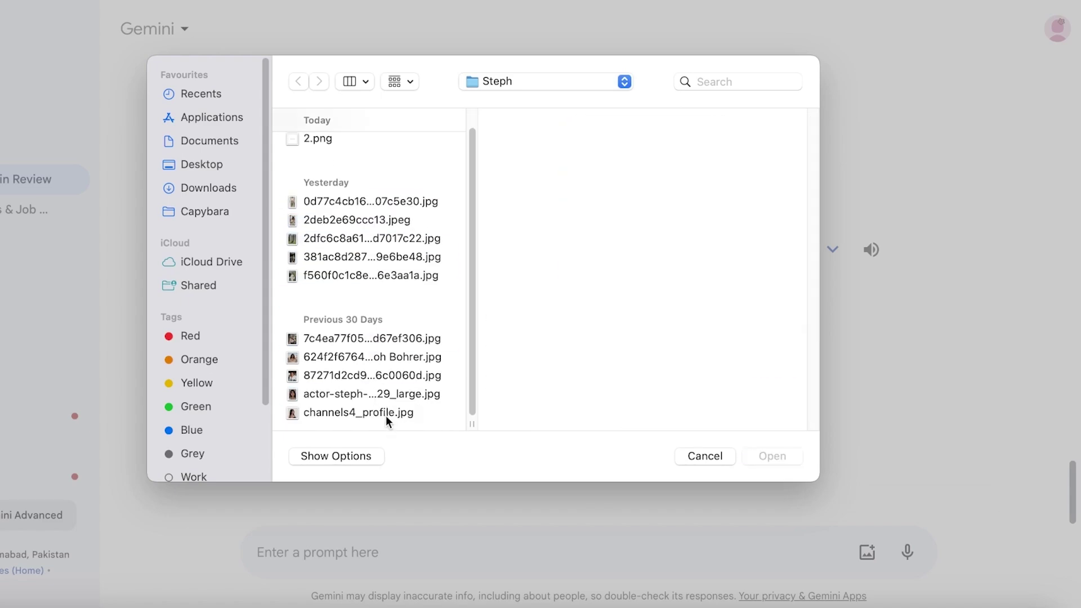
pyautogui.click(386, 416)
pyautogui.scroll(1, 356, 170)
pyautogui.click(367, 158)
pyautogui.click(370, 146)
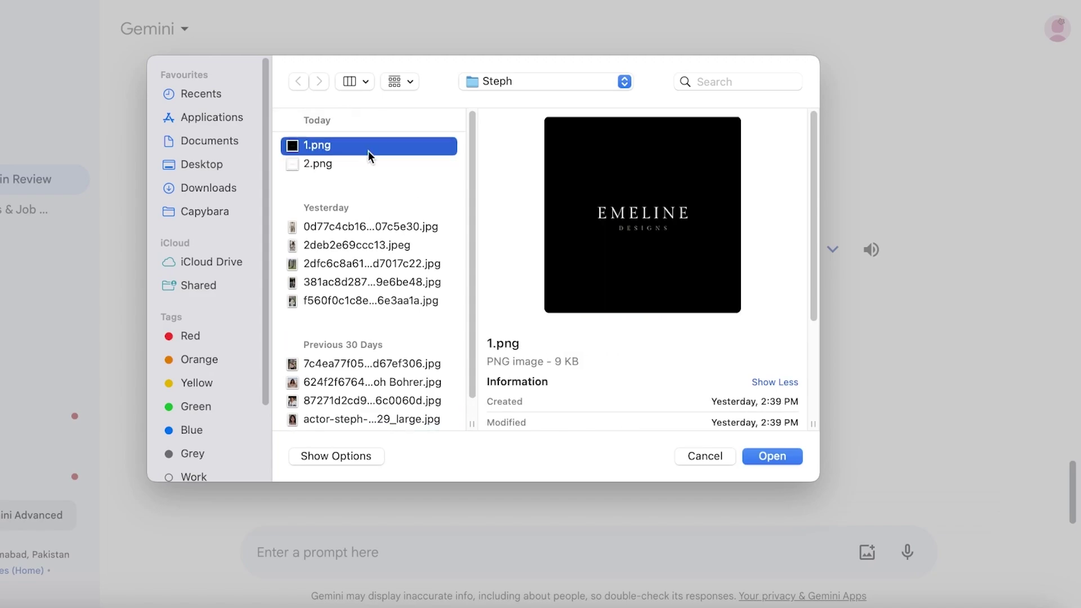
pyautogui.click(752, 459)
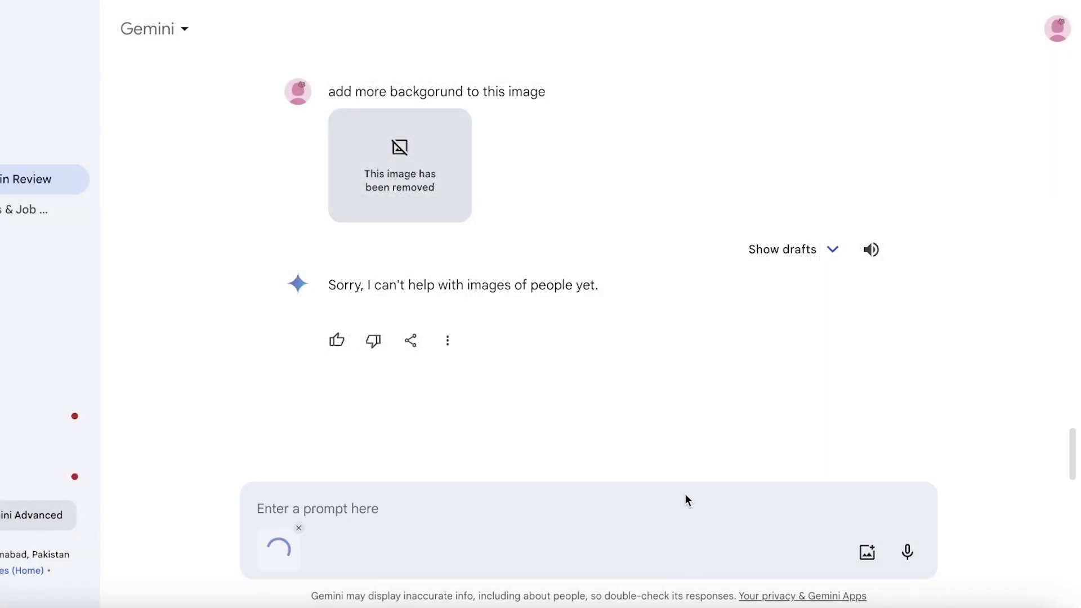
# - Send 'redesign my logo' with the logo and read the suggested redesign ideas
pyautogui.write('redesign my')
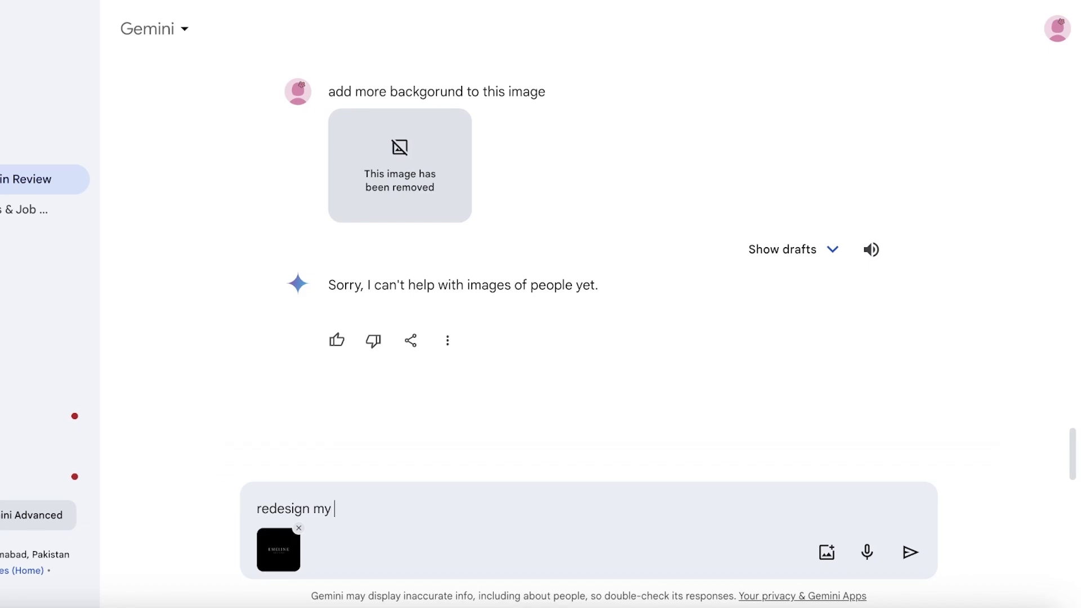
pyautogui.write(' logo')
pyautogui.press('Return')
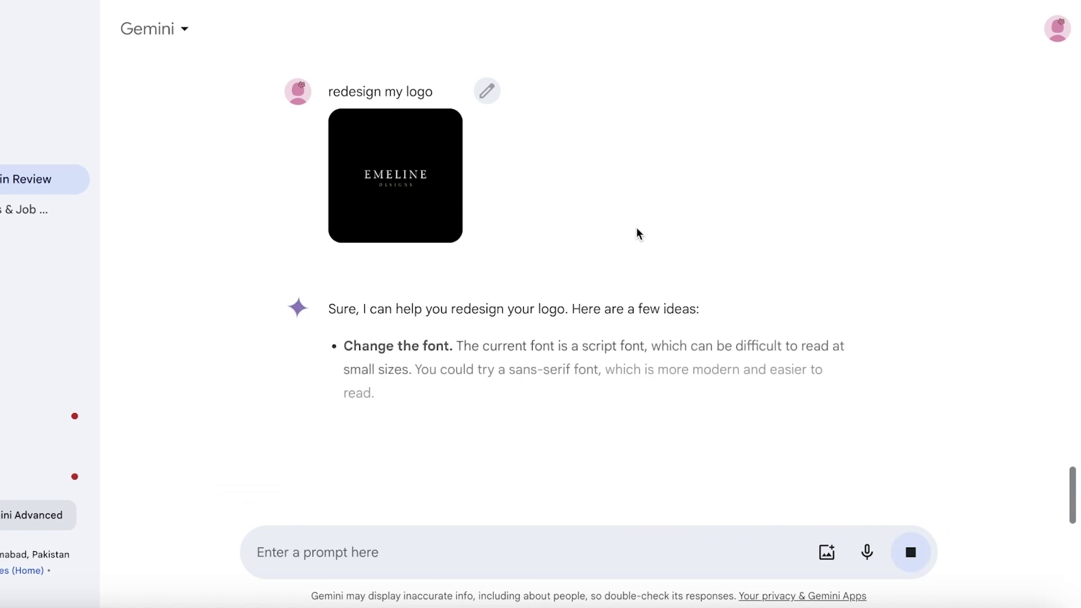
pyautogui.scroll(-7, 459, 229)
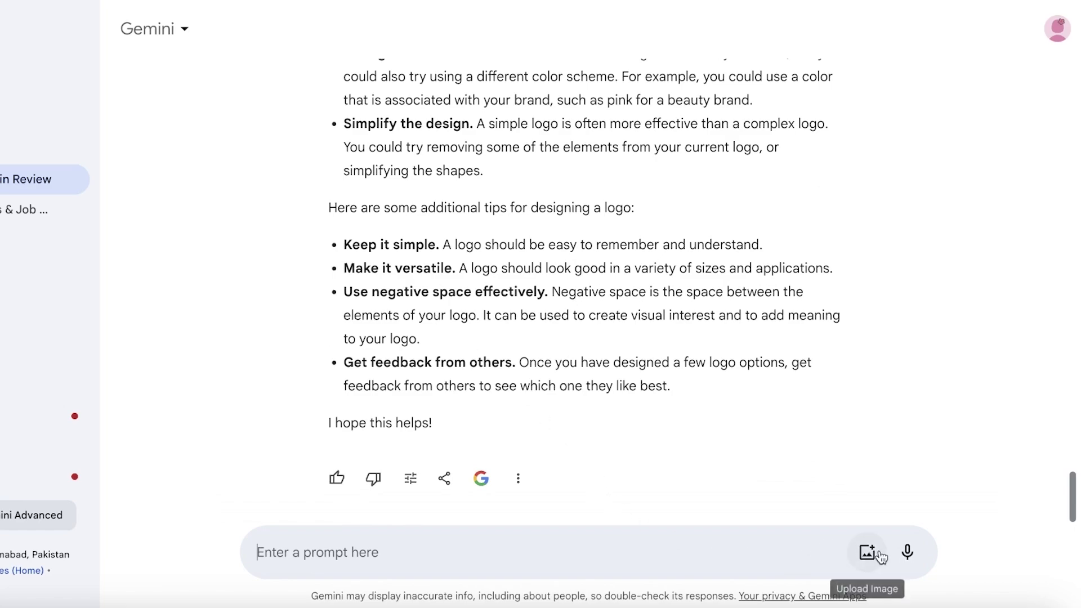
# - Ask Gemini to generate a logo image for the brand 'emeline designs'
pyautogui.click(636, 547)
pyautogui.write('as')
pyautogui.press('BackSpace')
pyautogui.press('BackSpace')
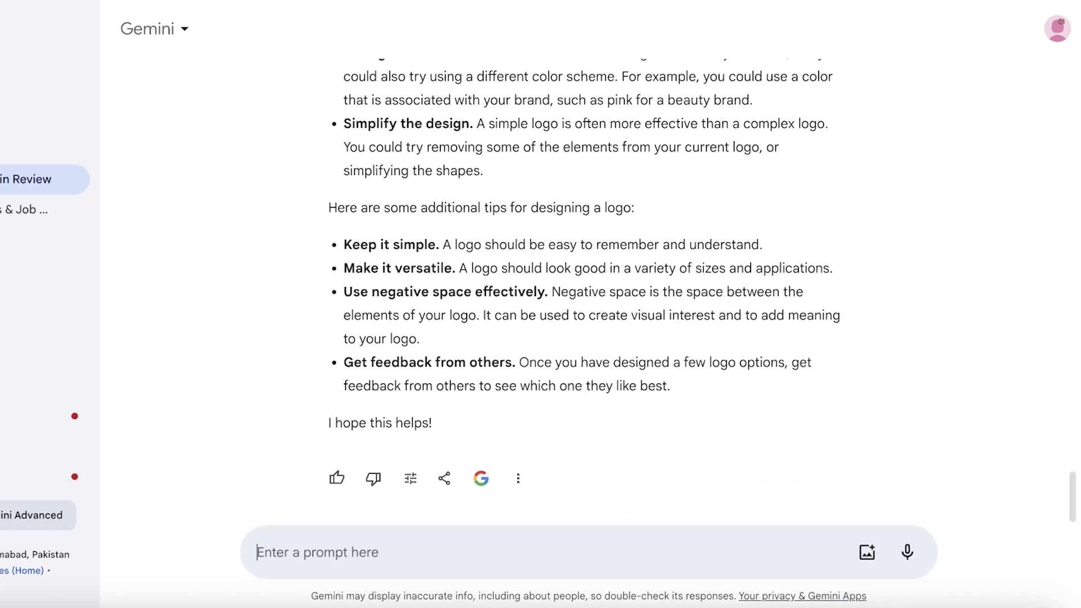
pyautogui.write('gener')
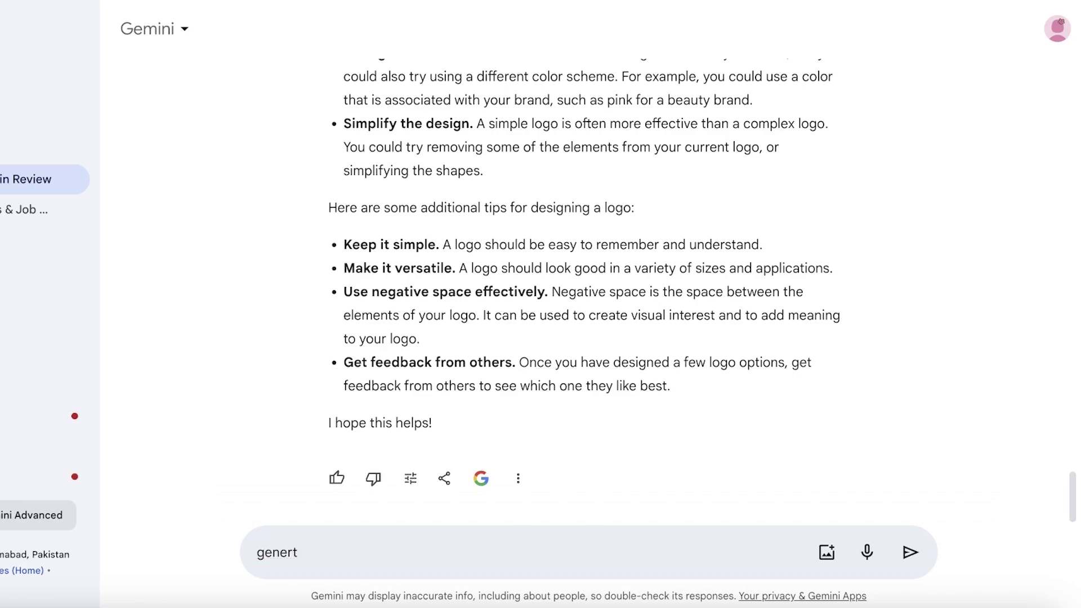
pyautogui.write('ate a logo image for my ')
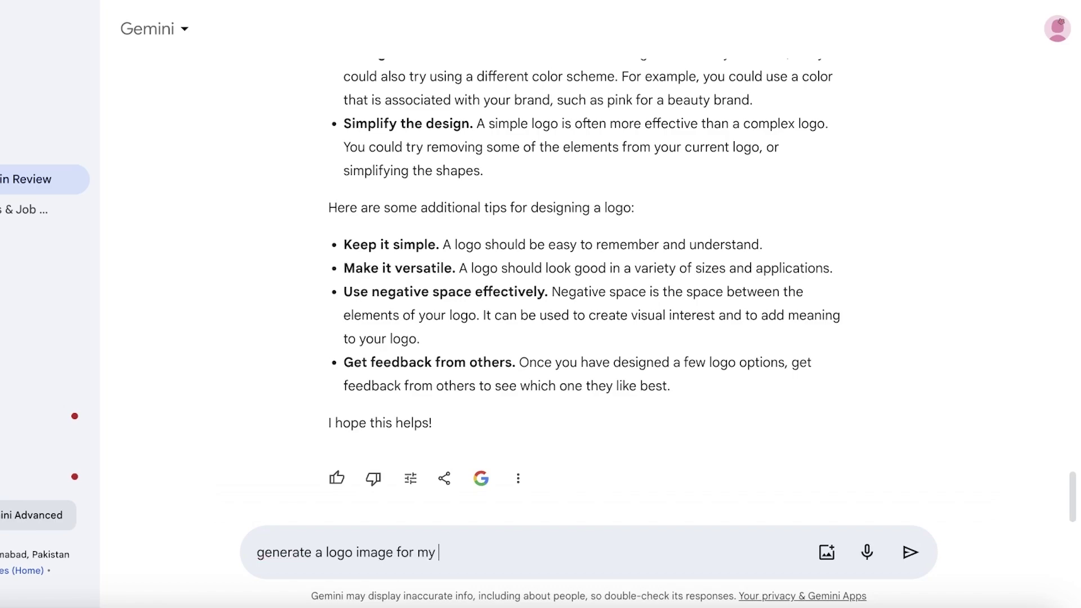
pyautogui.write("brand called 'emeline designs")
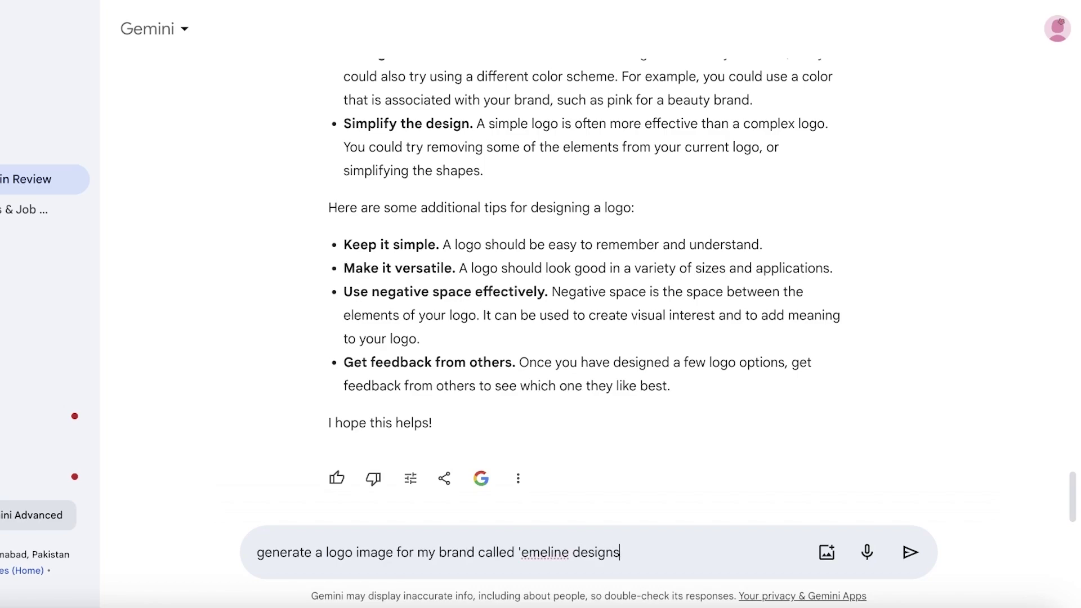
pyautogui.press('Return')
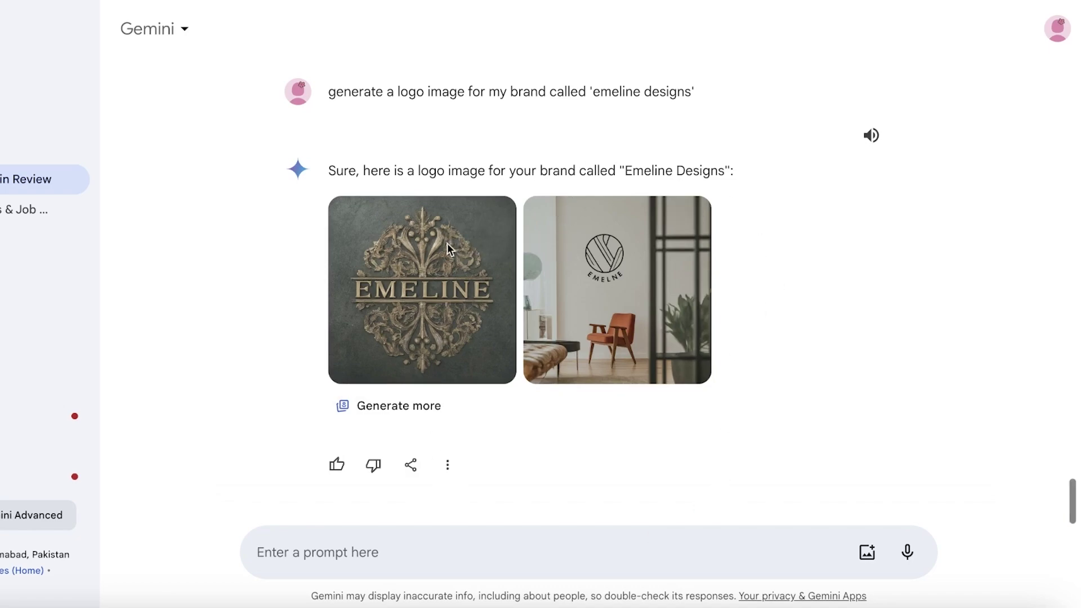
# - View the minimalist circle logo mockup full size, then close the viewer
pyautogui.moveTo(482, 276)
pyautogui.moveTo(605, 262)
pyautogui.click(593, 259)
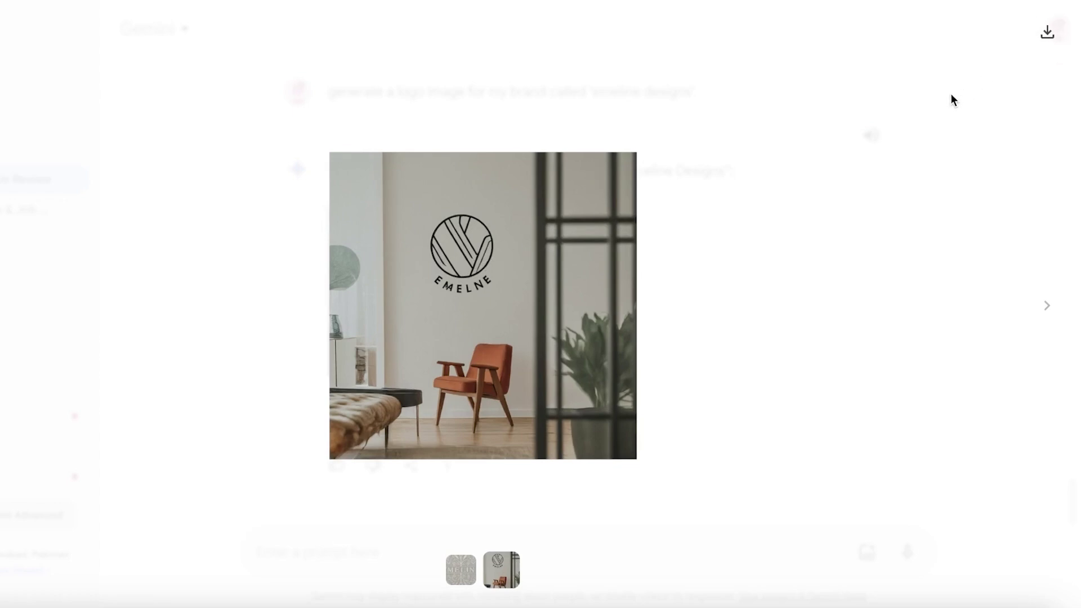
pyautogui.click(191, 203)
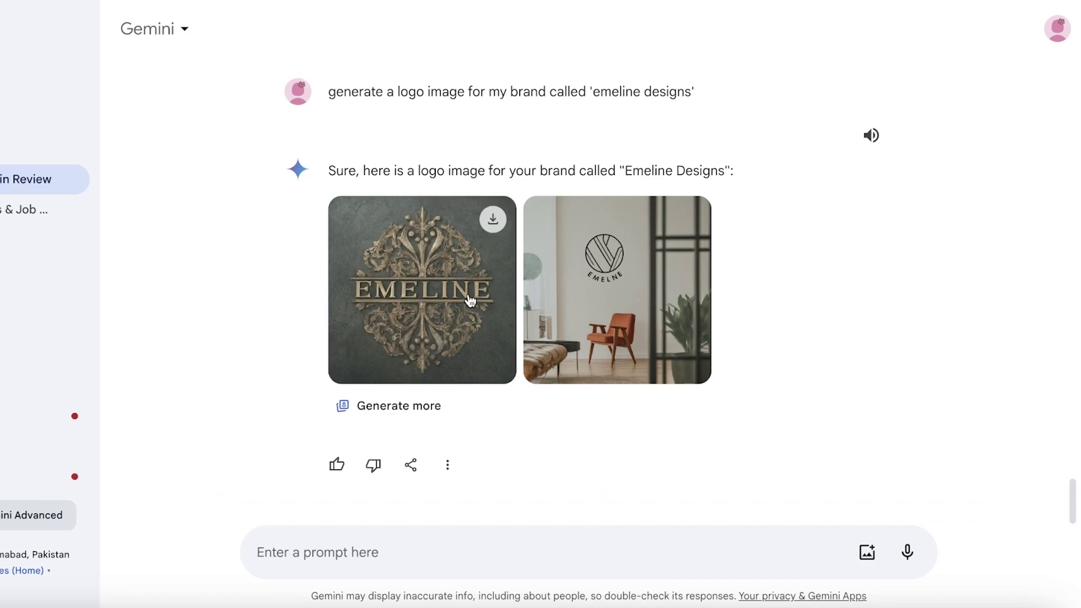
pyautogui.moveTo(555, 298)
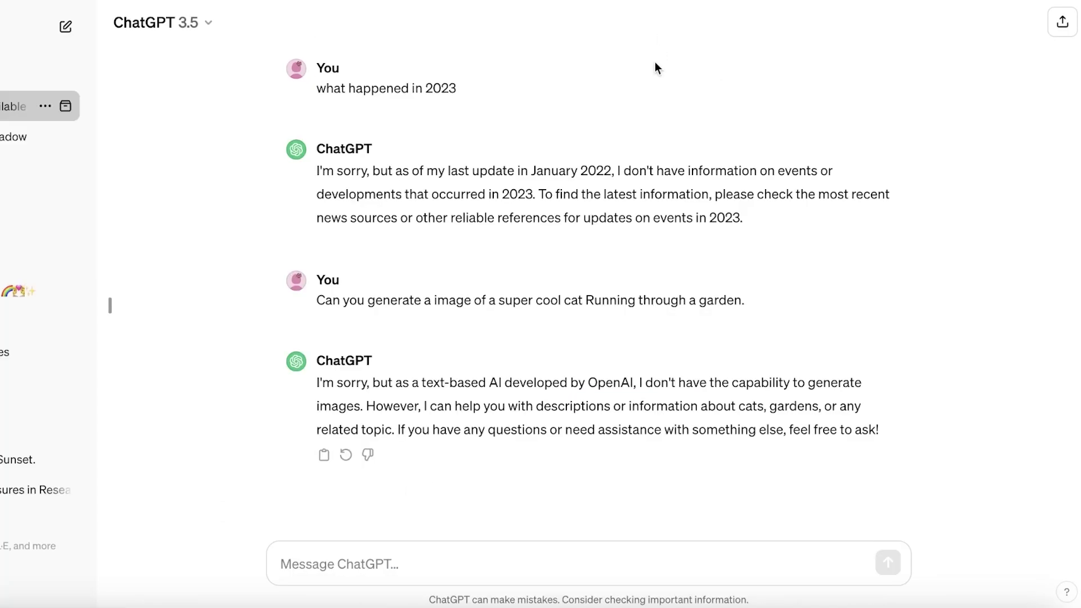
# - Show ChatGPT 3.5's earlier conversation refusing to generate a cat image
pyautogui.moveTo(631, 245)
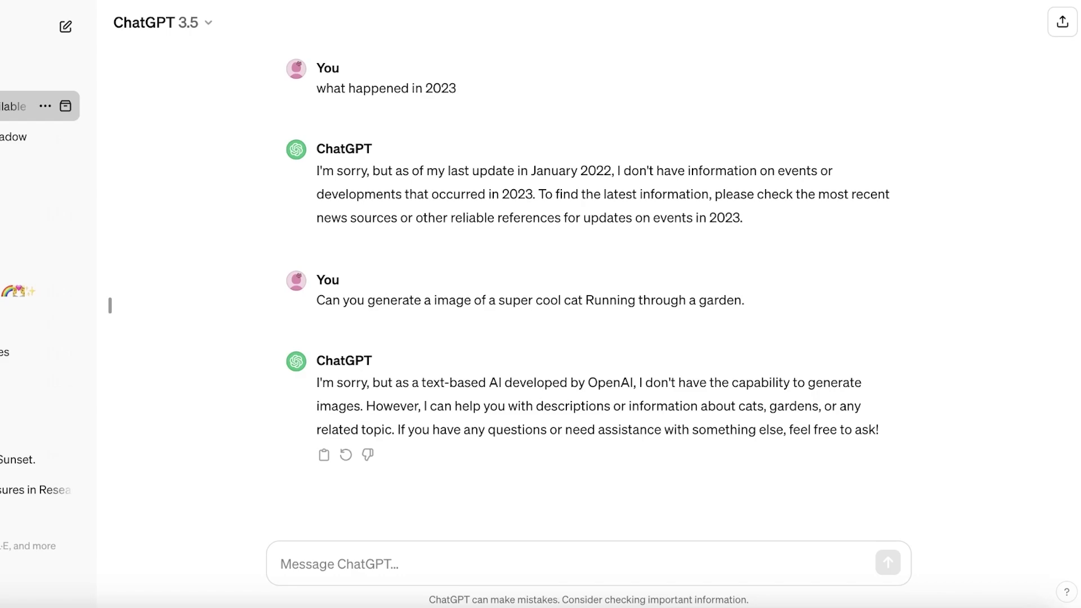
# - Load the perplexity.ai home page from the address bar using 'per'
pyautogui.hotkey('ctrl', 'l')
pyautogui.write('per')
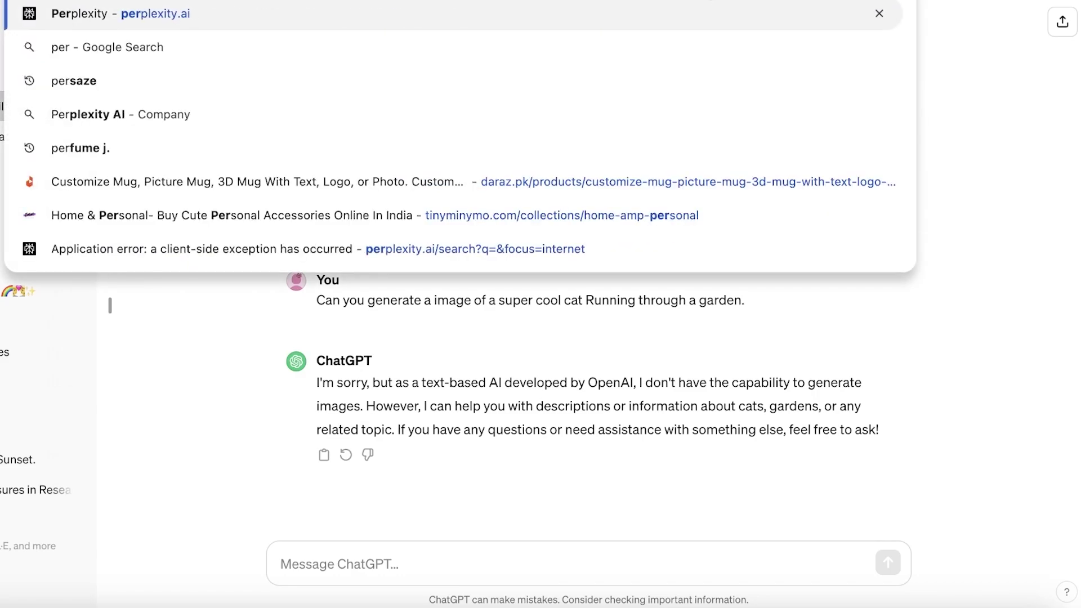
pyautogui.press('Escape')
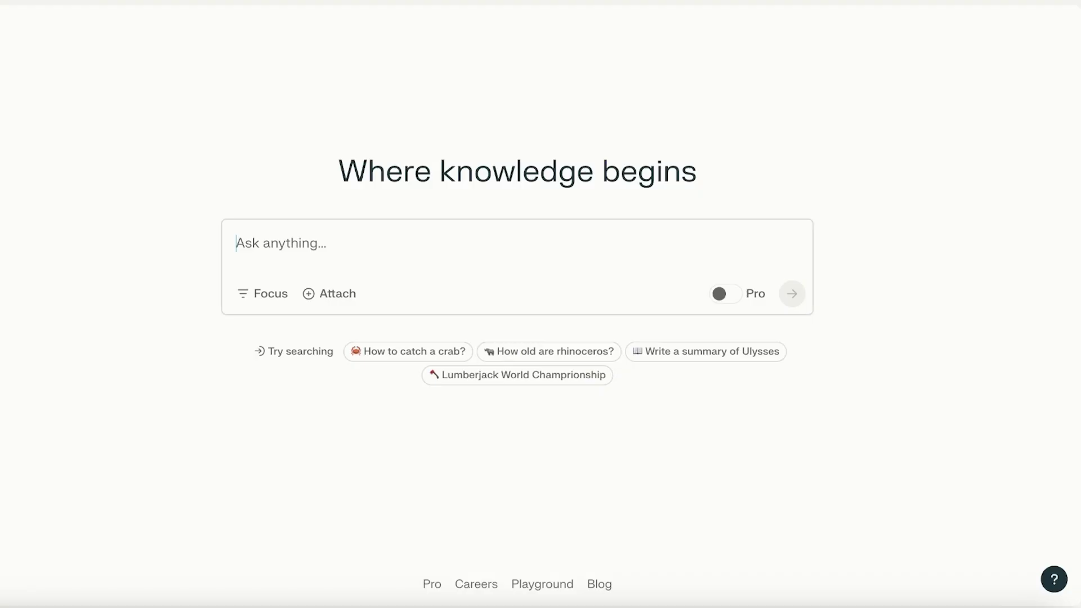